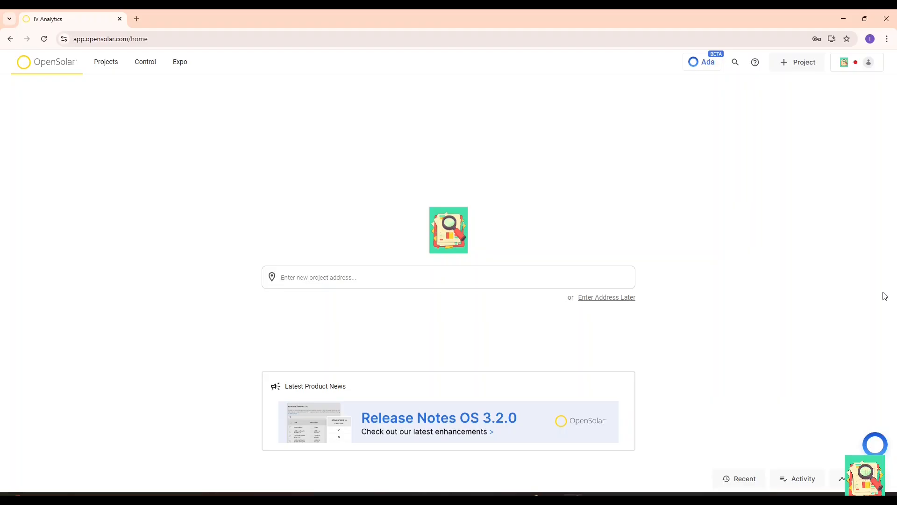
Set the new project's address to San Juan del Sur, Nicaragua.
text(san juan)
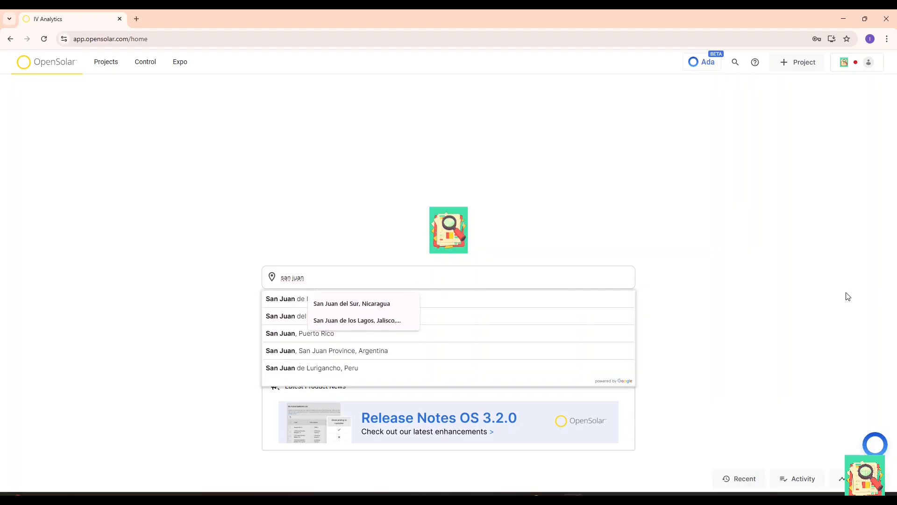
click(381, 303)
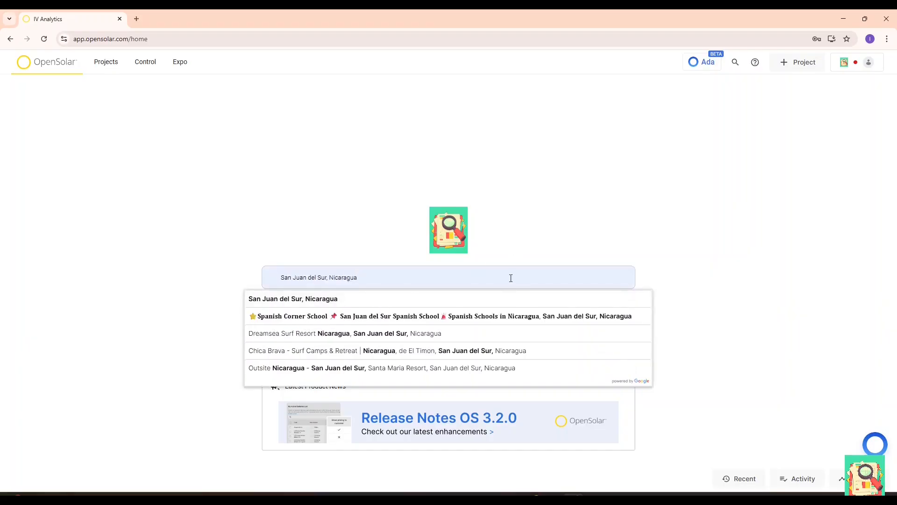
click(329, 298)
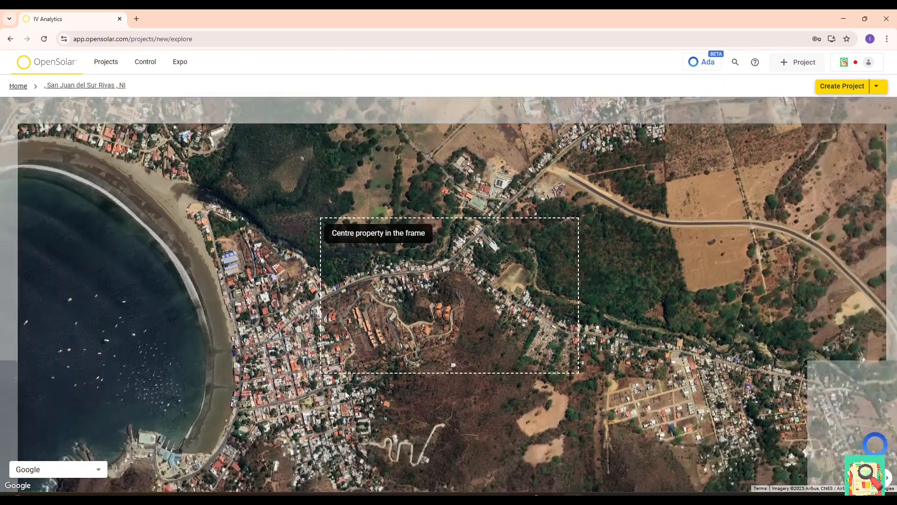
Centre the red-roofed building by the main road in the property frame and create the project there.
drag(345, 391, 435, 337)
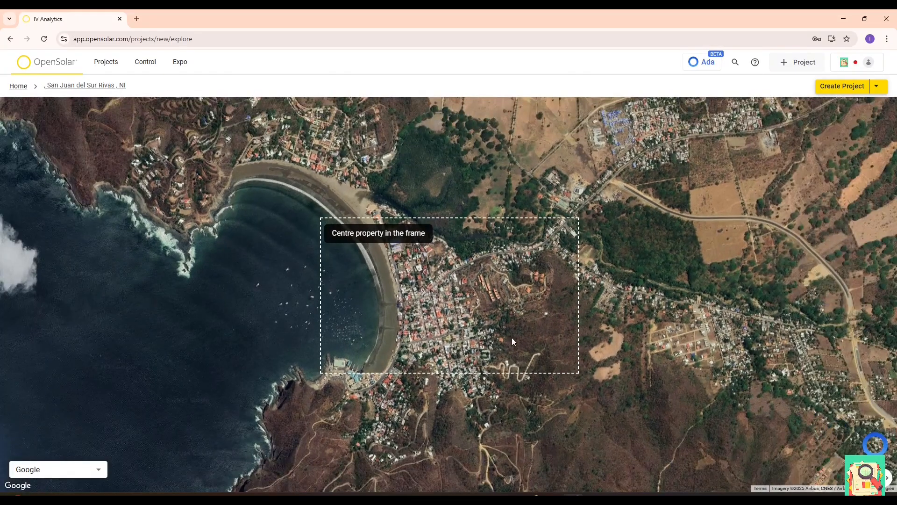
scroll(433, 349, up, 5)
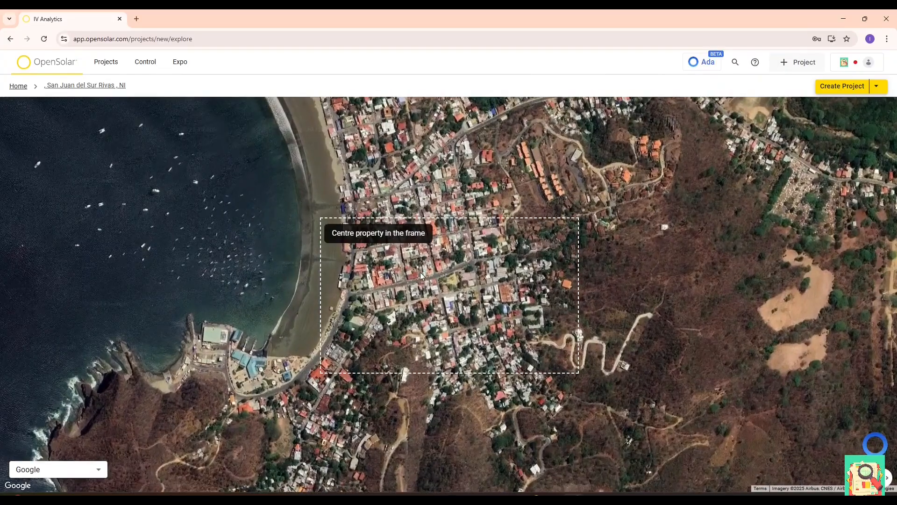
scroll(420, 272, up, 1)
drag(87, 213, 199, 243)
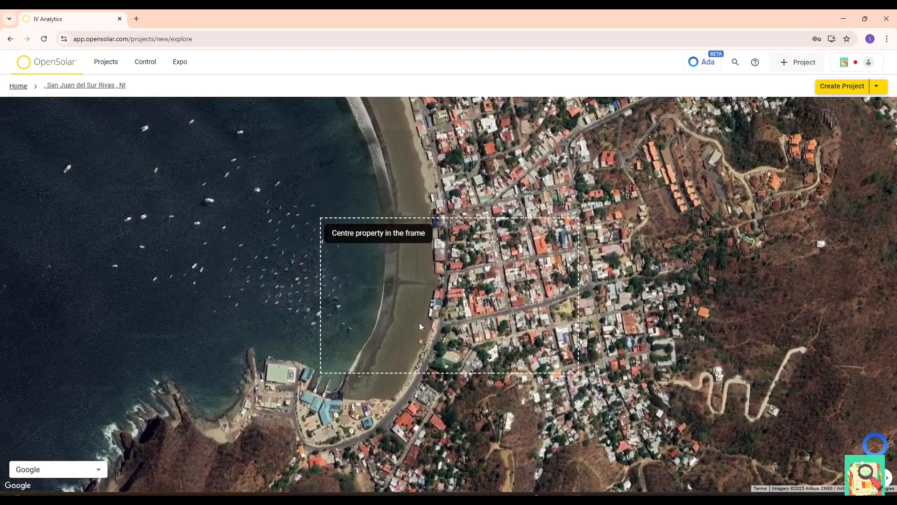
drag(500, 307, 399, 312)
scroll(420, 313, up, 3)
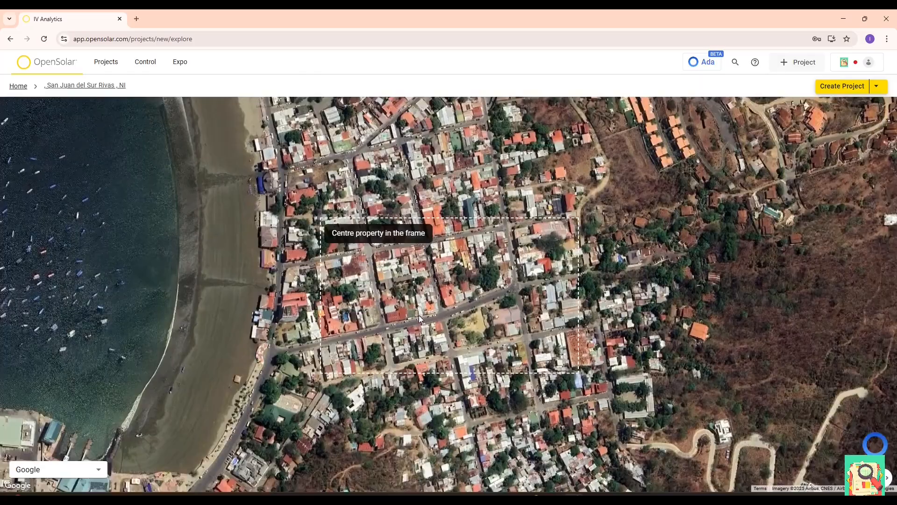
scroll(420, 315, up, 3)
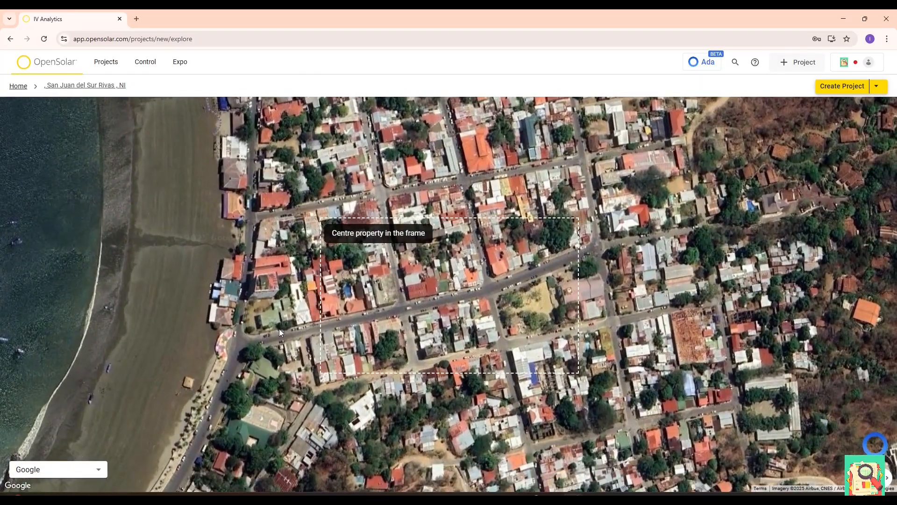
scroll(425, 294, up, 2)
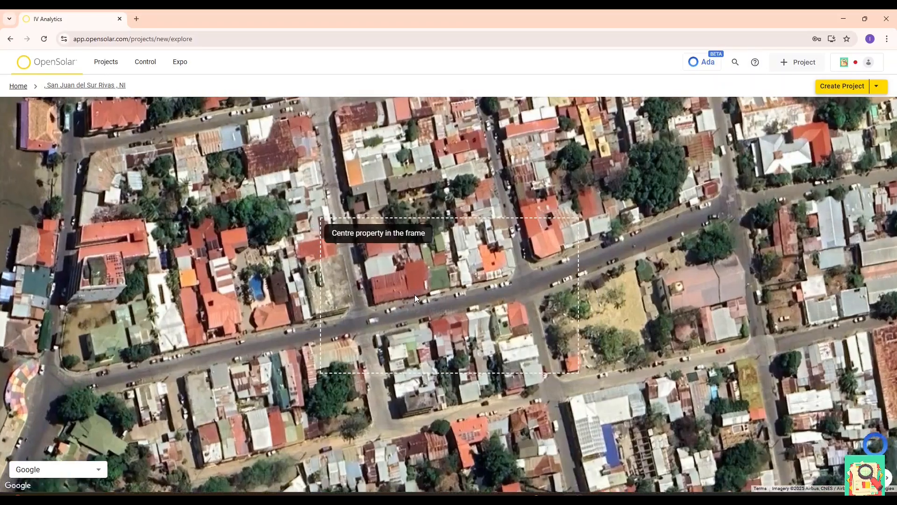
scroll(415, 297, up, 2)
scroll(430, 315, up, 2)
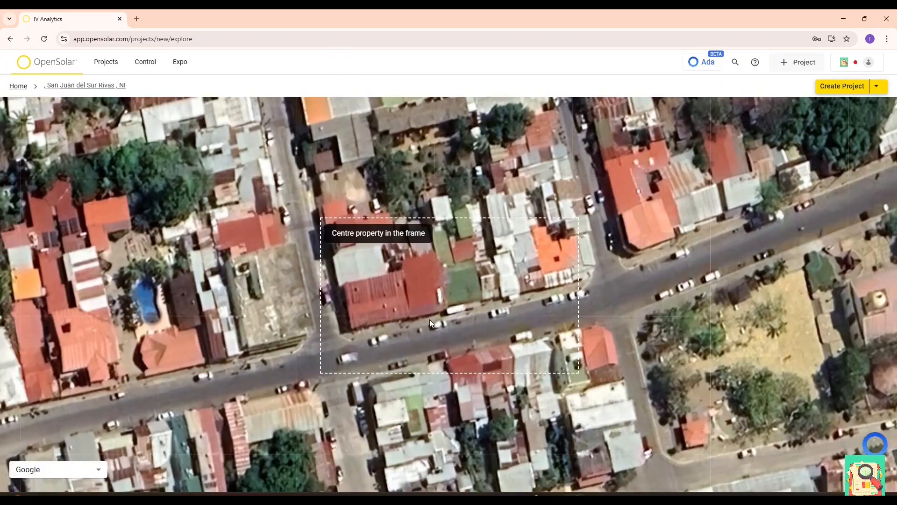
scroll(430, 317, up, 2)
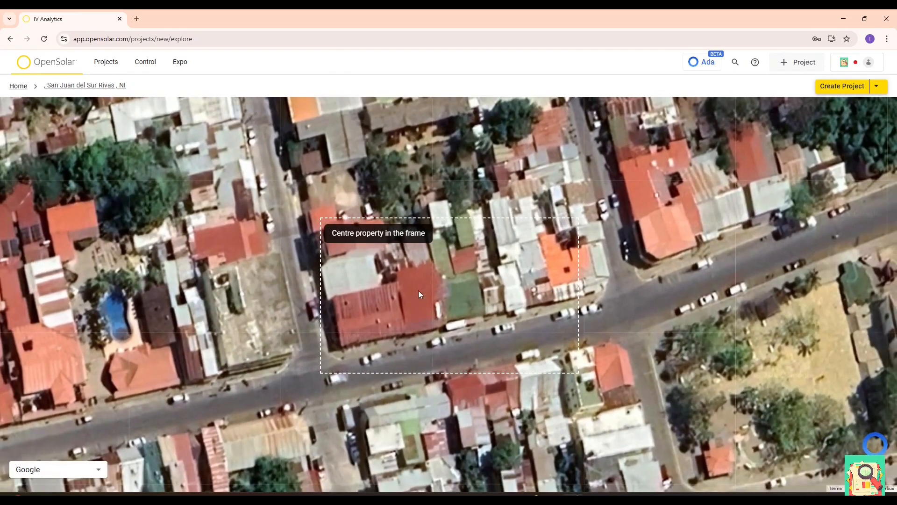
click(843, 86)
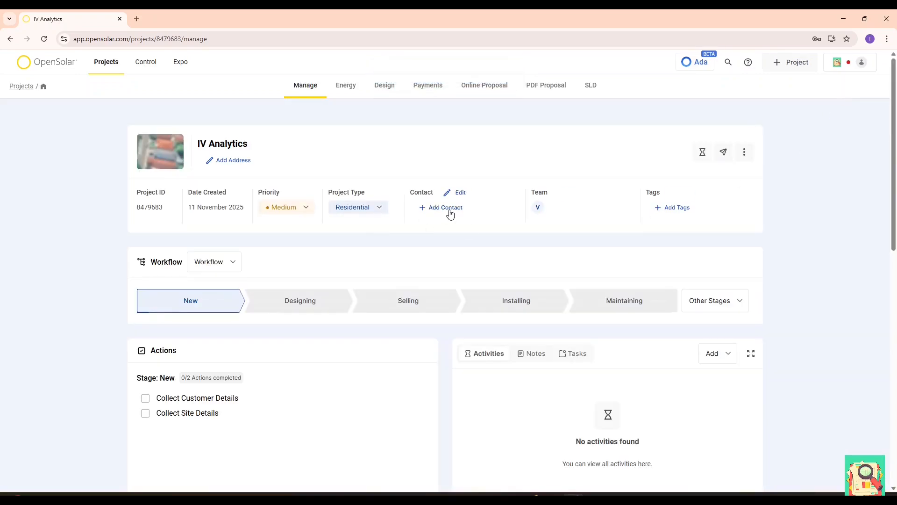
Add a customer contact to the project's details.
scroll(449, 213, down, 8)
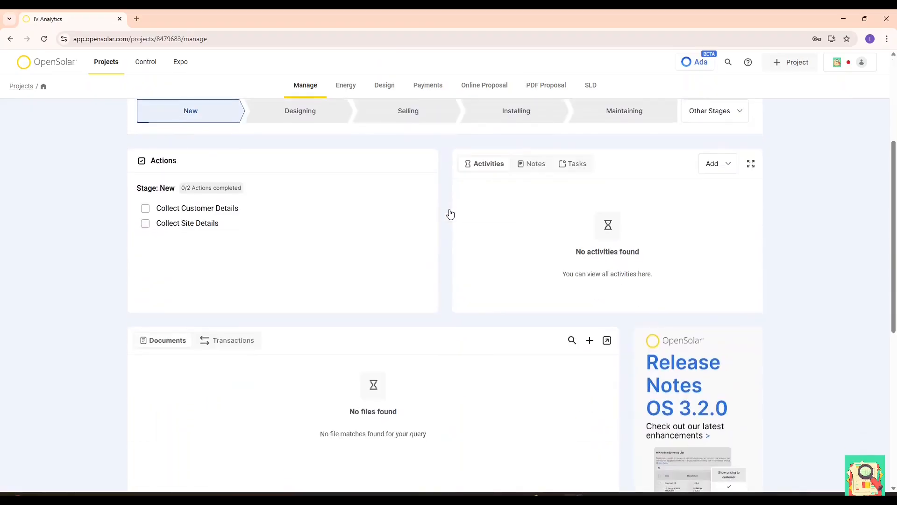
scroll(449, 213, up, 5)
scroll(450, 212, up, 3)
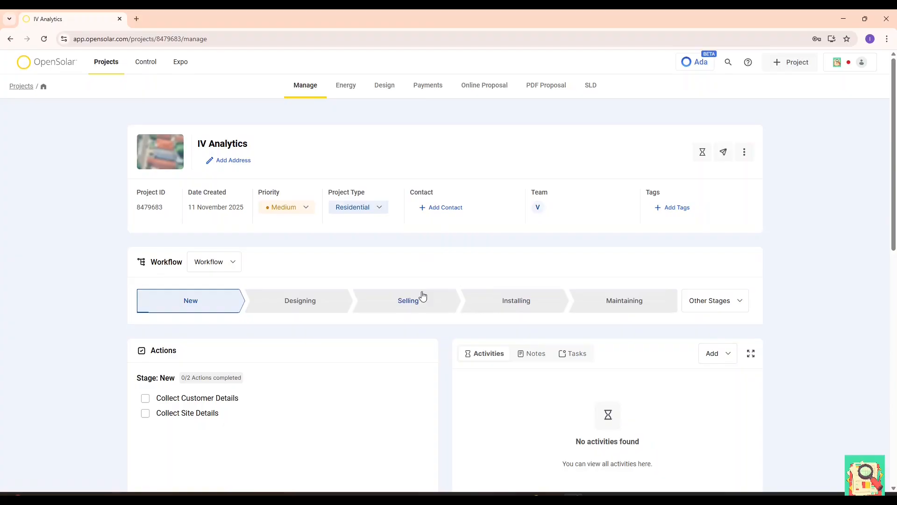
mouse_move(453, 217)
click(459, 195)
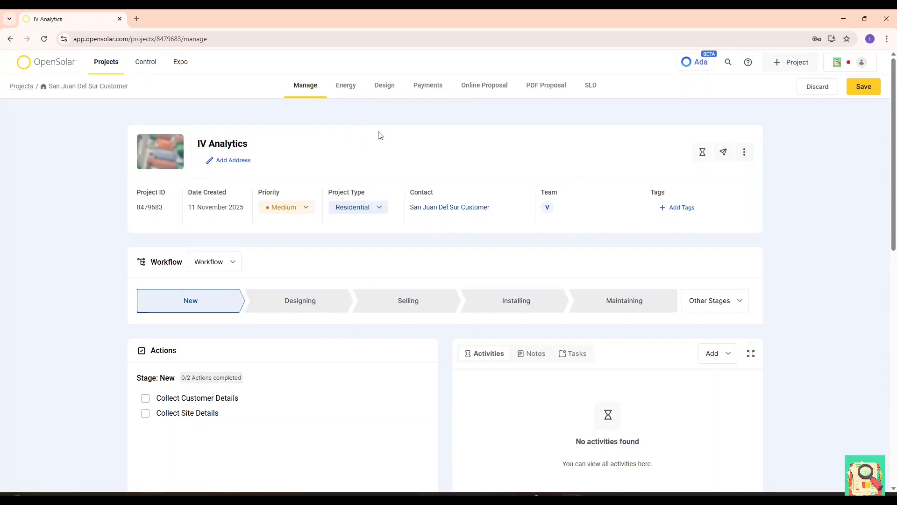
Set the project's electricity usage data source to Estimate (Medium) and review the monthly usage chart.
click(349, 88)
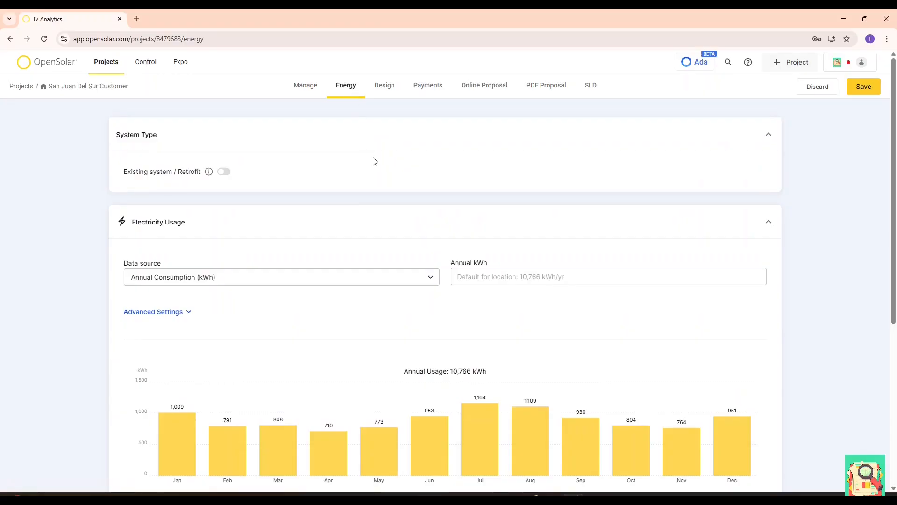
click(288, 281)
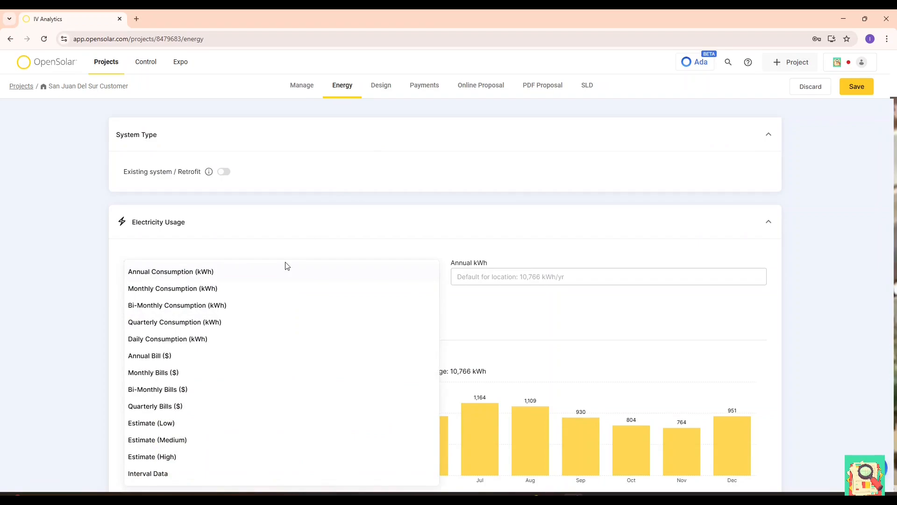
click(233, 449)
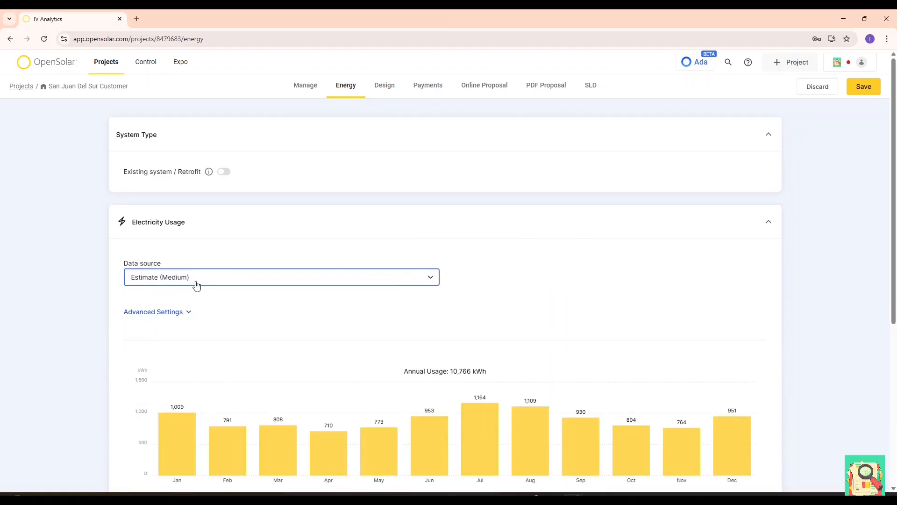
scroll(540, 322, down, 4)
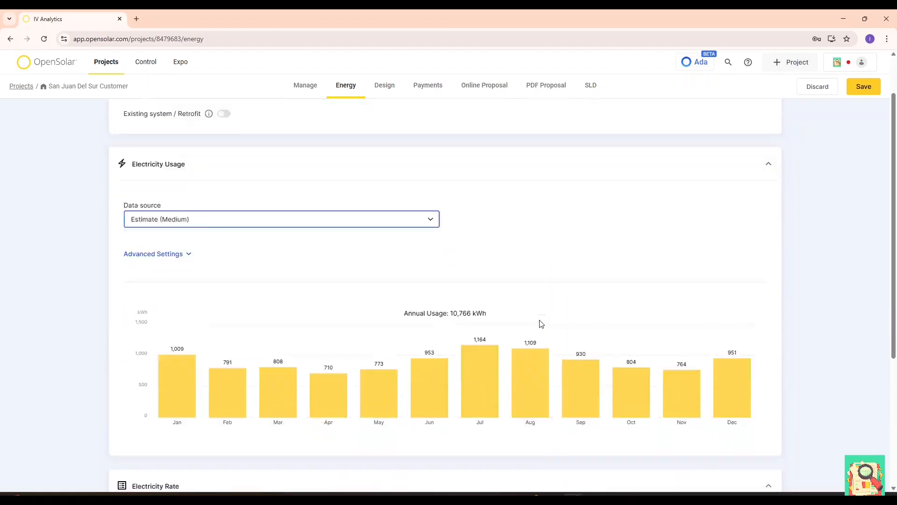
scroll(531, 310, up, 2)
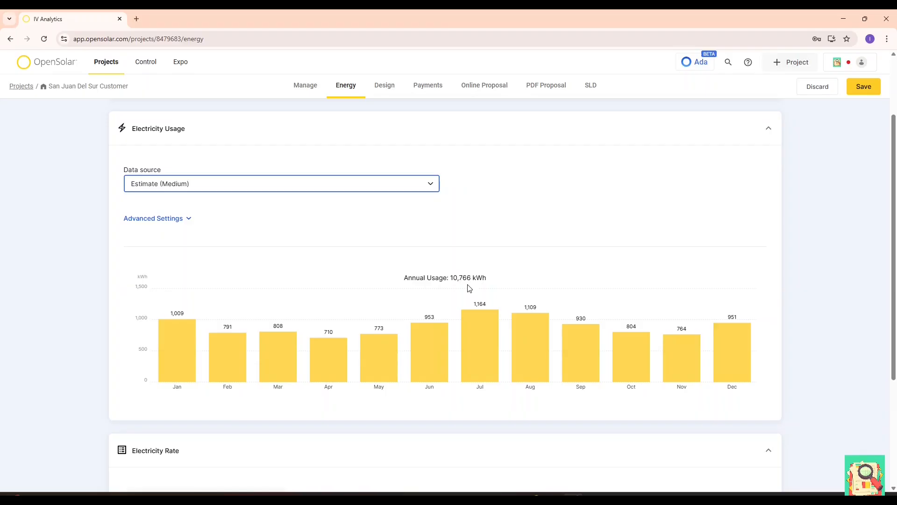
scroll(236, 323, up, 2)
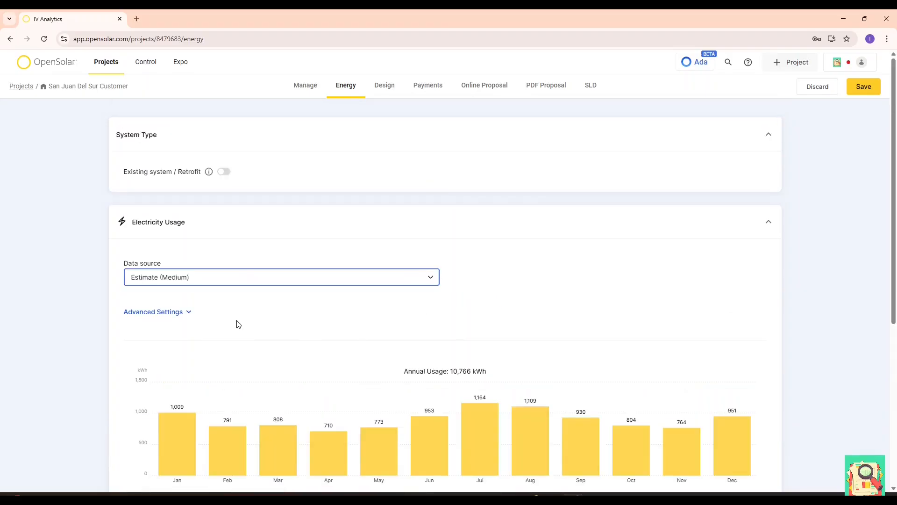
Show the advanced electricity usage settings and set the weekend usage curve to Double Peak.
click(185, 312)
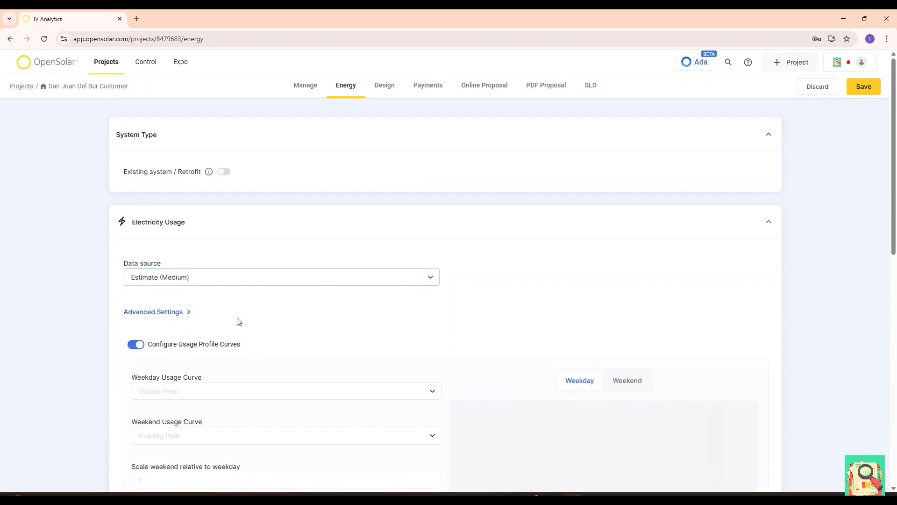
scroll(239, 322, down, 1)
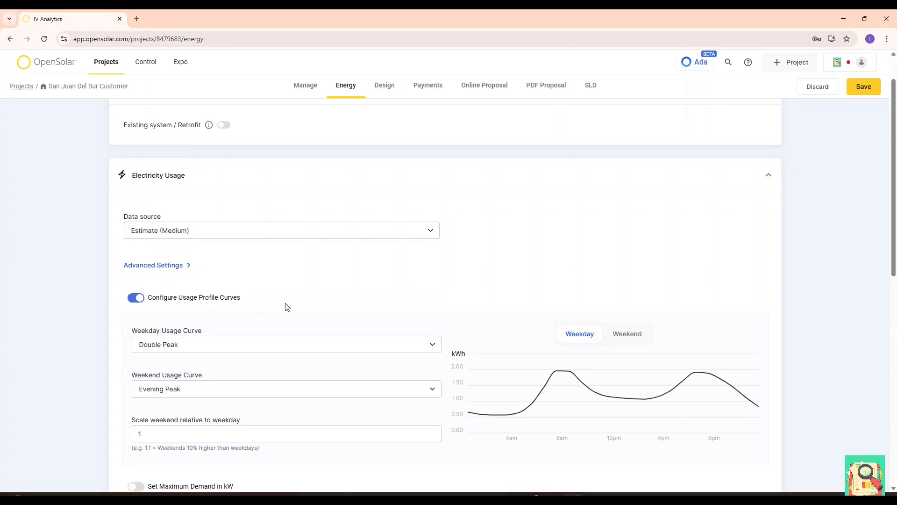
scroll(287, 307, down, 1)
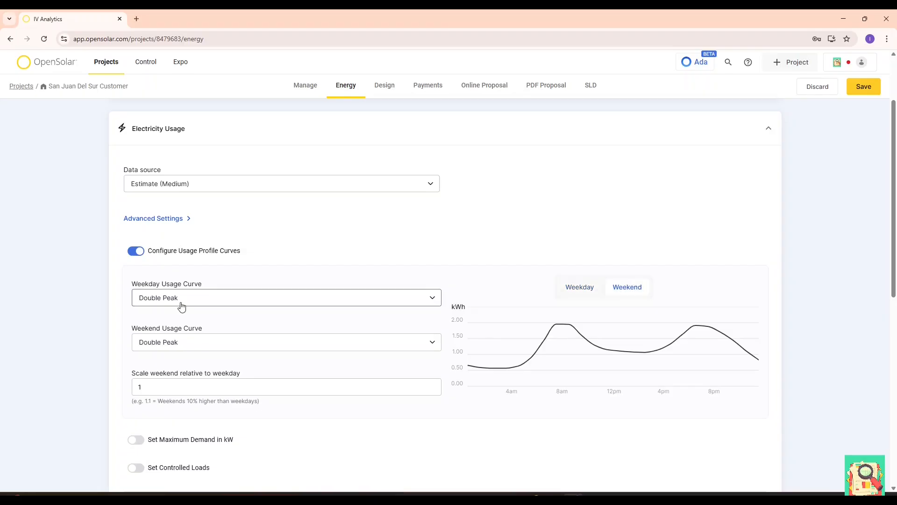
Try the Business Hours 9am-5pm profile as the weekday usage curve, and return it to Double Peak.
click(181, 306)
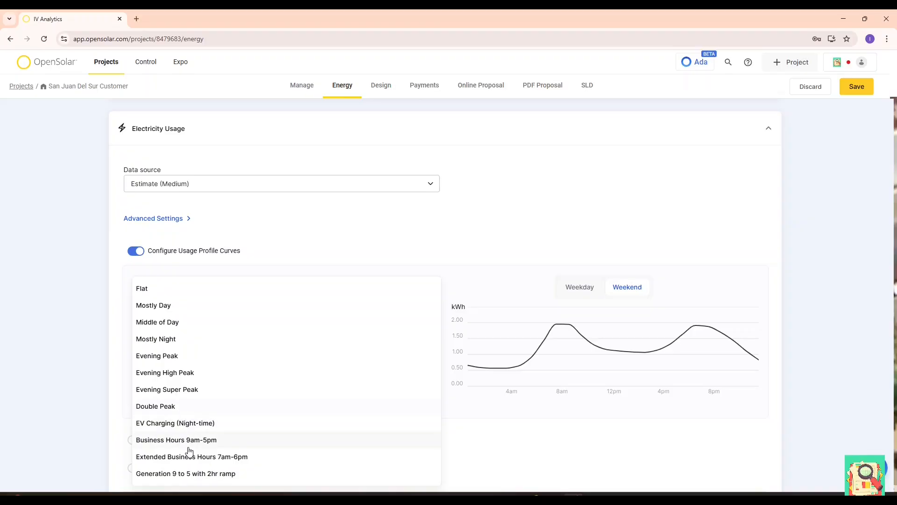
click(182, 439)
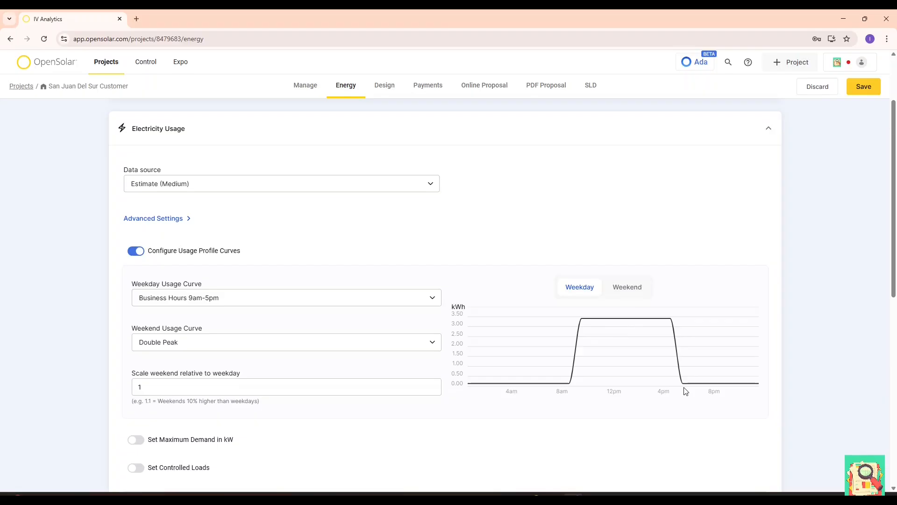
click(206, 297)
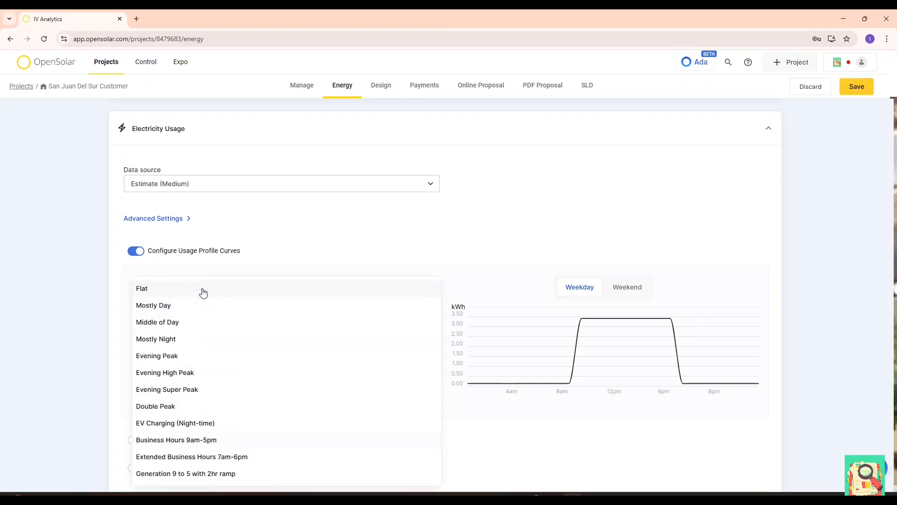
click(180, 406)
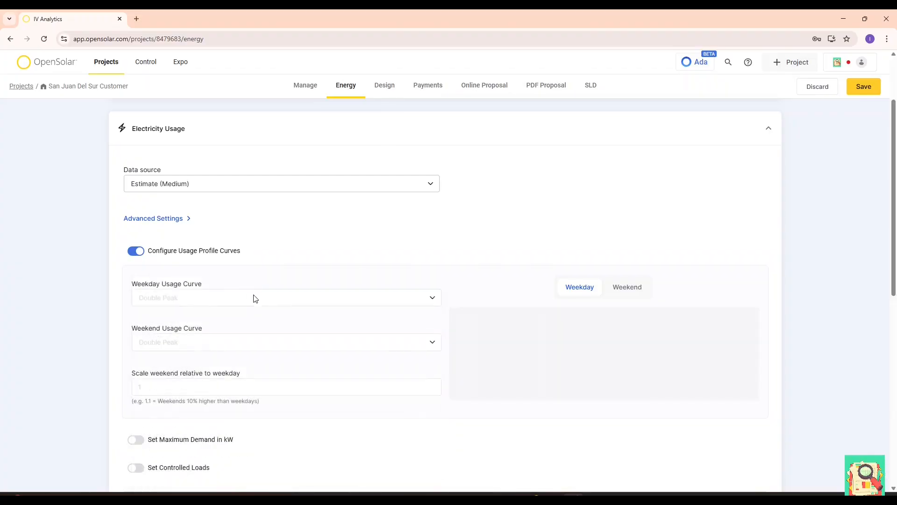
Save the project and turn off the configuration of usage profile curves.
click(865, 87)
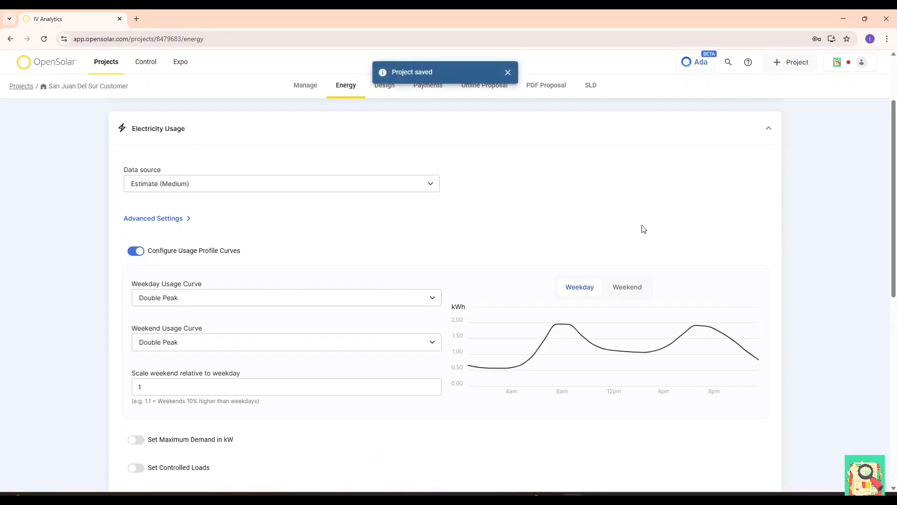
scroll(644, 229, down, 3)
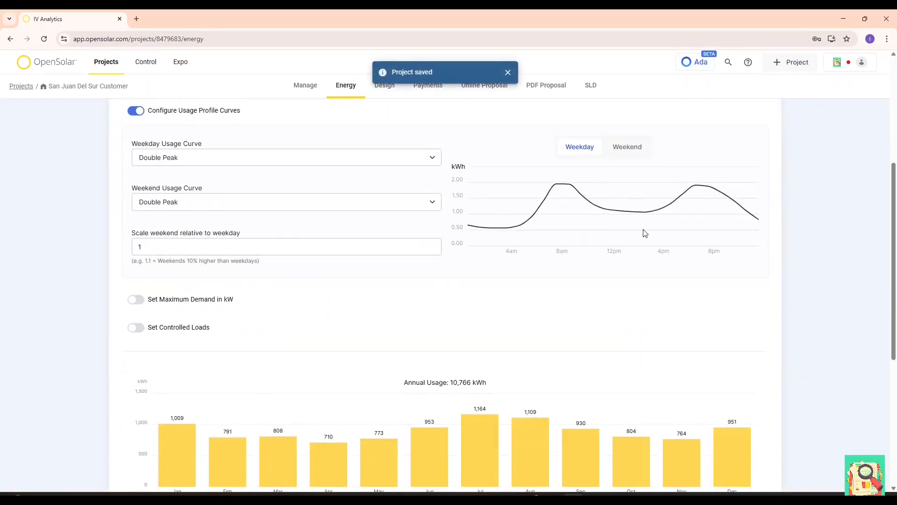
scroll(644, 233, up, 3)
scroll(428, 261, down, 2)
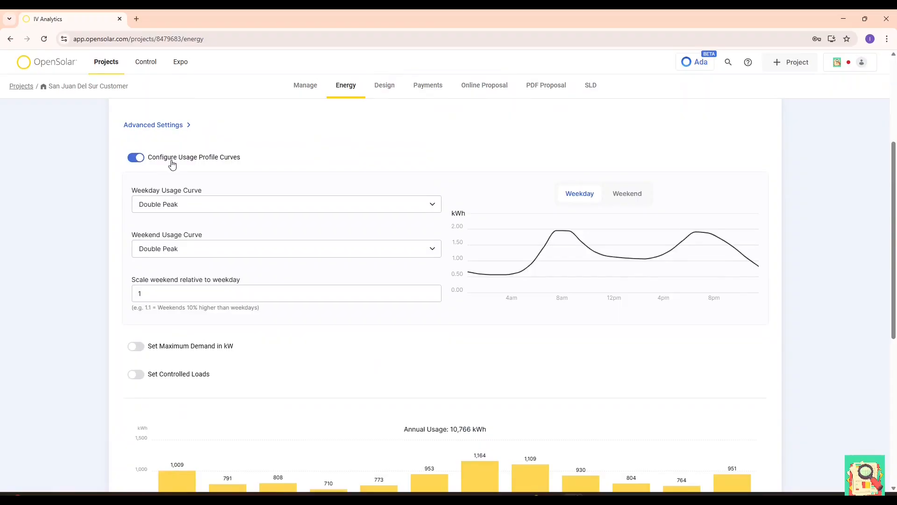
click(142, 161)
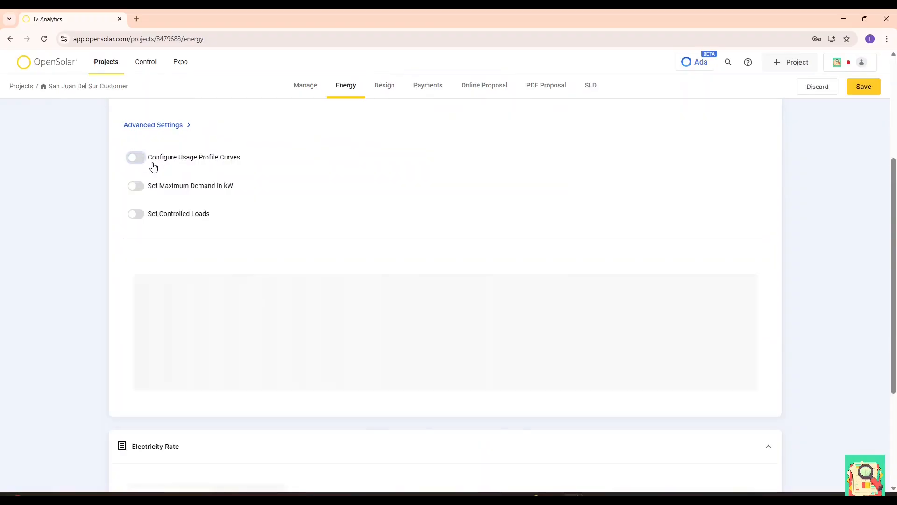
Examine the current tariff and the proposed rate applied to the project's electricity.
scroll(156, 209, down, 3)
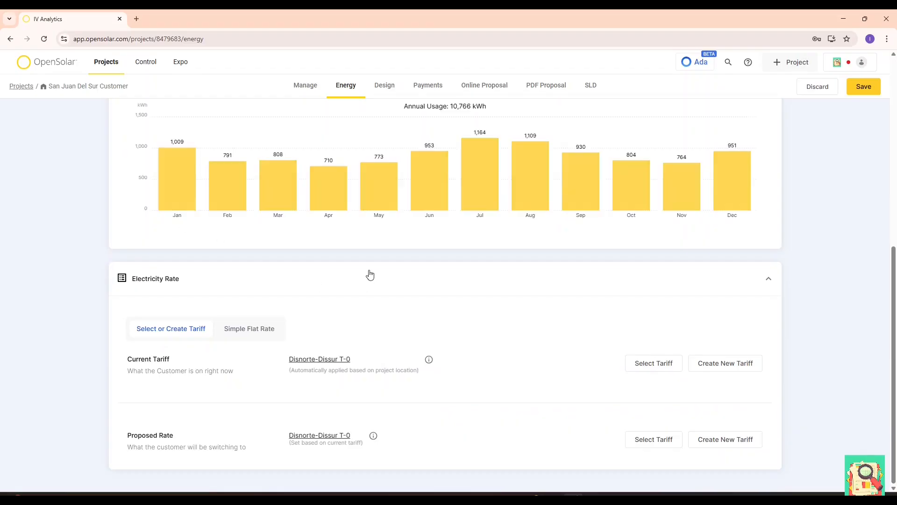
mouse_move(430, 362)
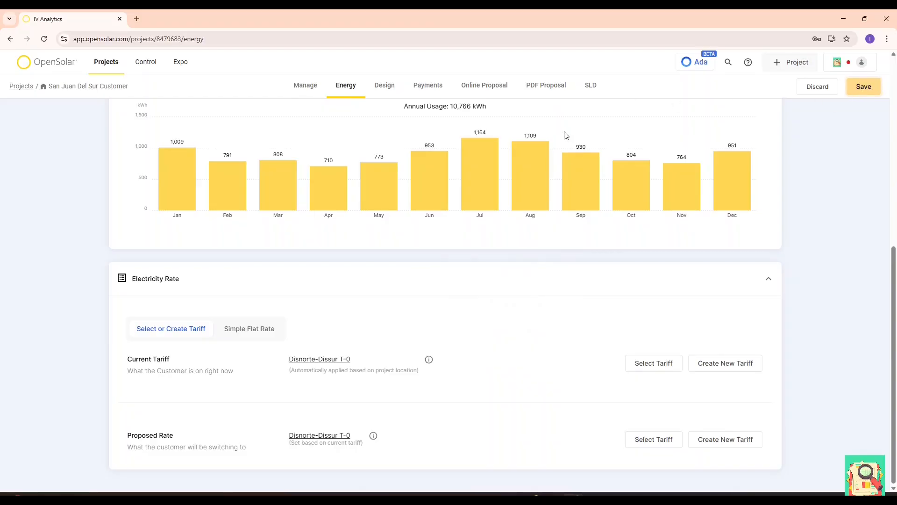
scroll(865, 138, up, 5)
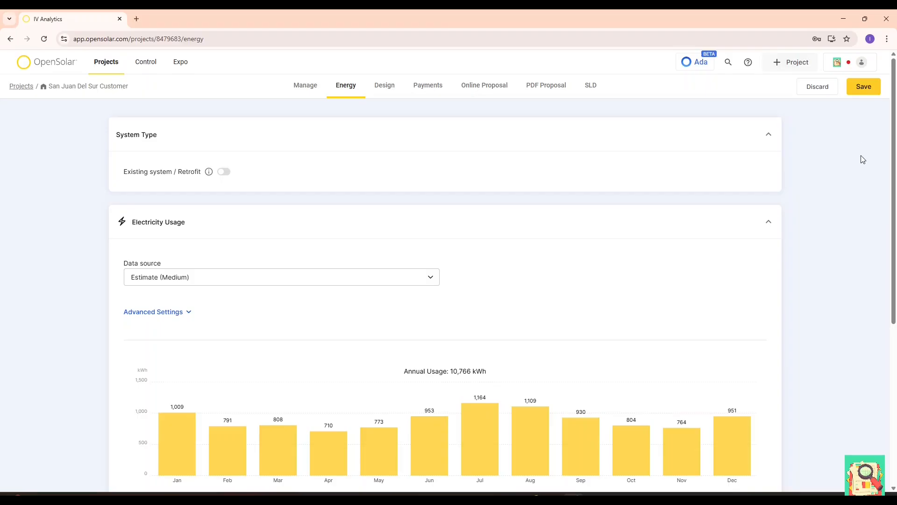
Show the advanced electricity usage settings and examine the weekday usage curve alongside its annotated screenshot in Paint.
click(154, 313)
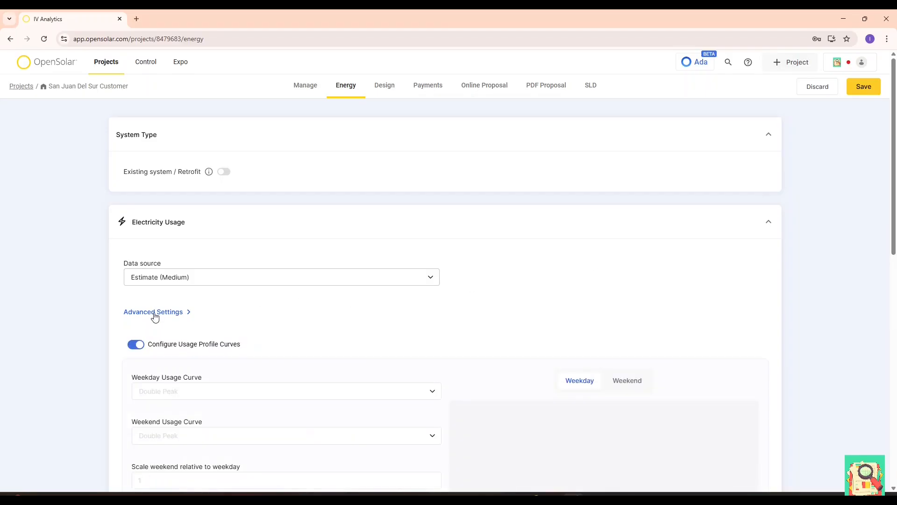
scroll(194, 324, down, 2)
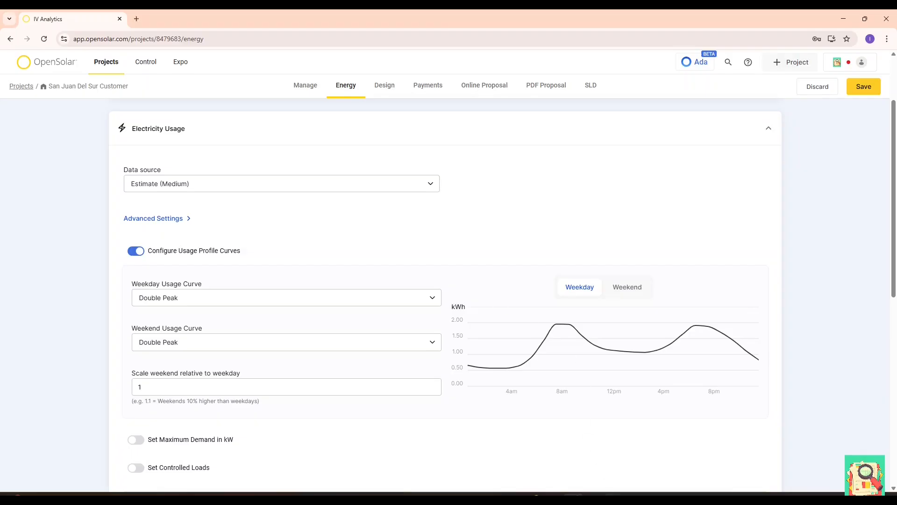
click(614, 494)
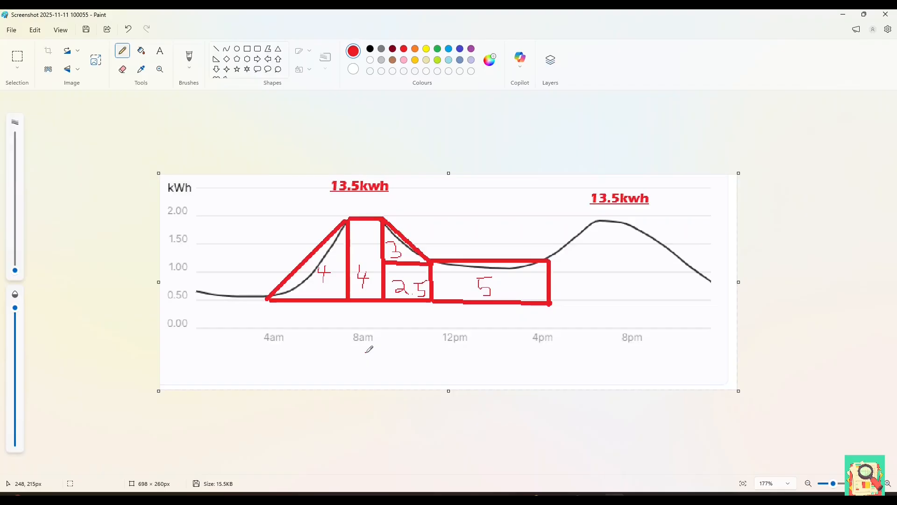
key(alt+Tab)
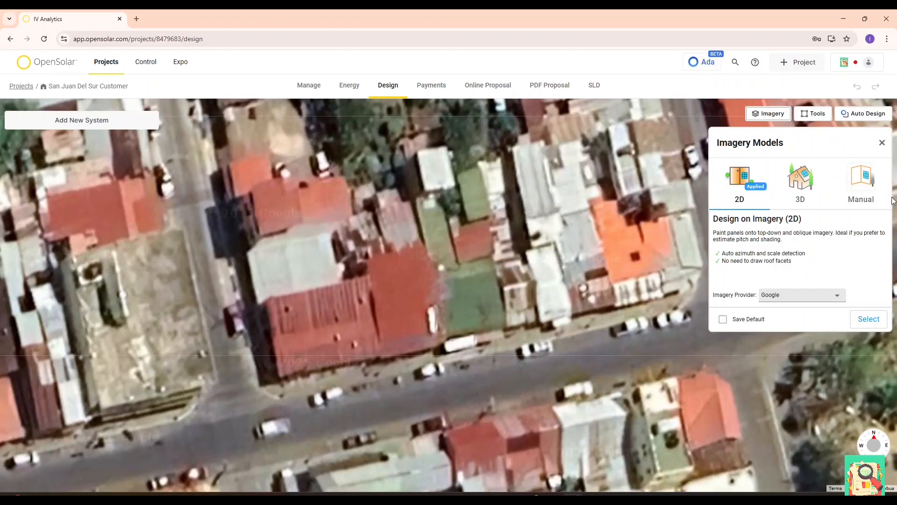
click(594, 493)
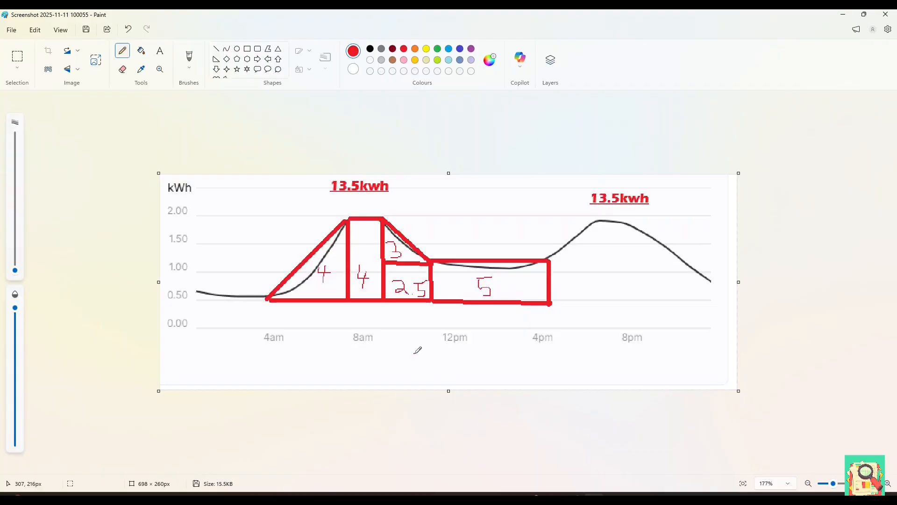
key(alt+Tab)
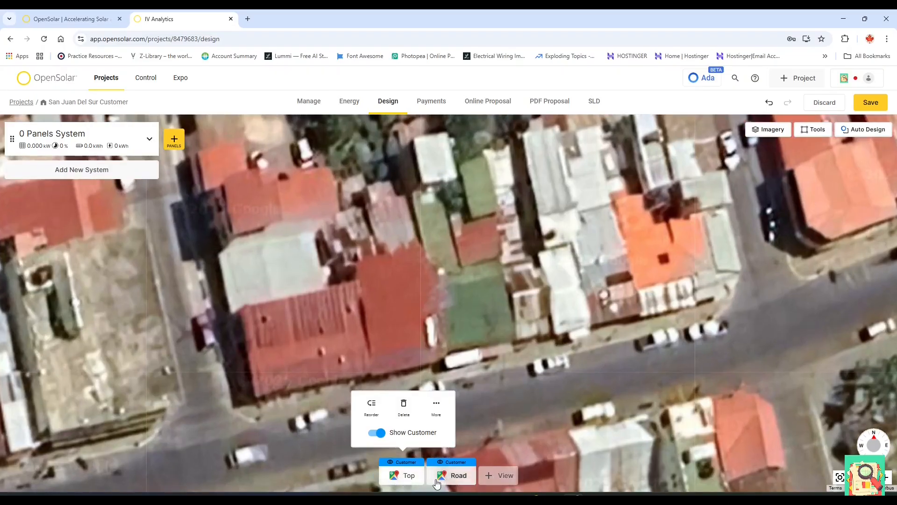
Check the site in the Road view, return to the Top view, and choose the Sun Gold Power SG500WM panel from My List.
click(436, 479)
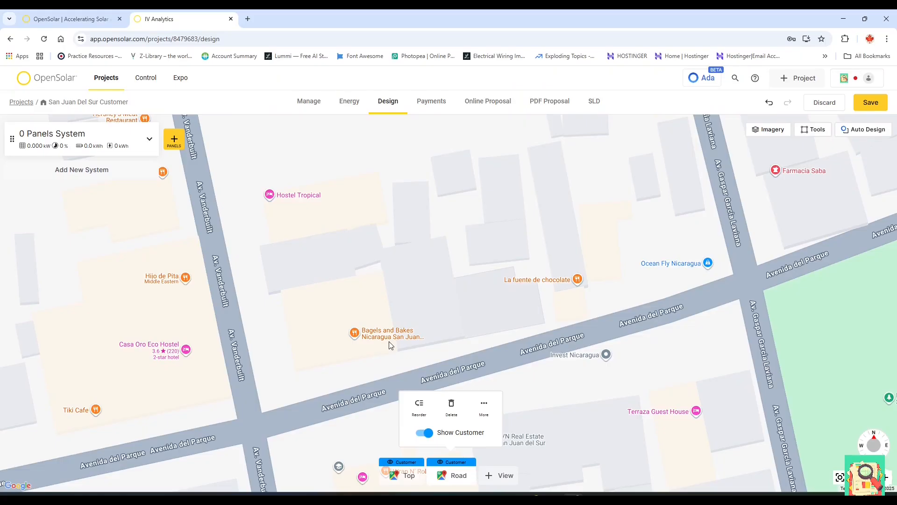
click(403, 475)
click(134, 149)
click(95, 179)
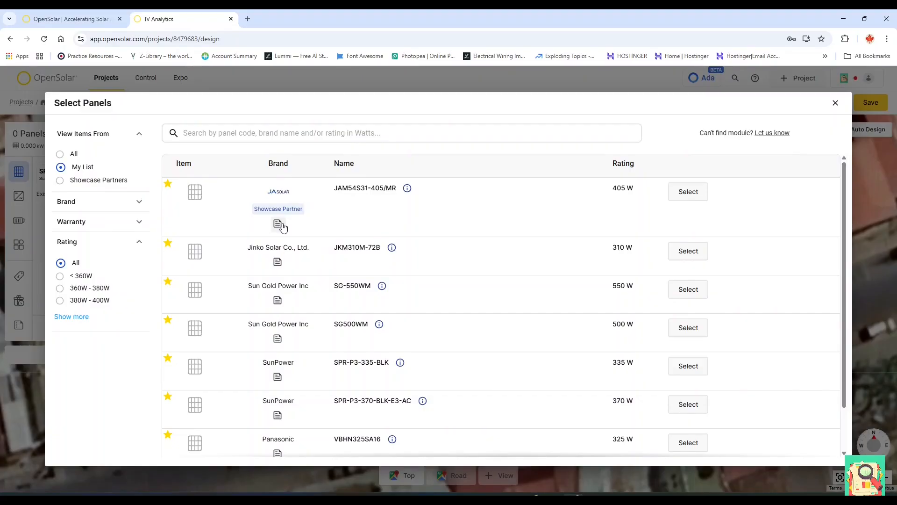
scroll(321, 260, down, 2)
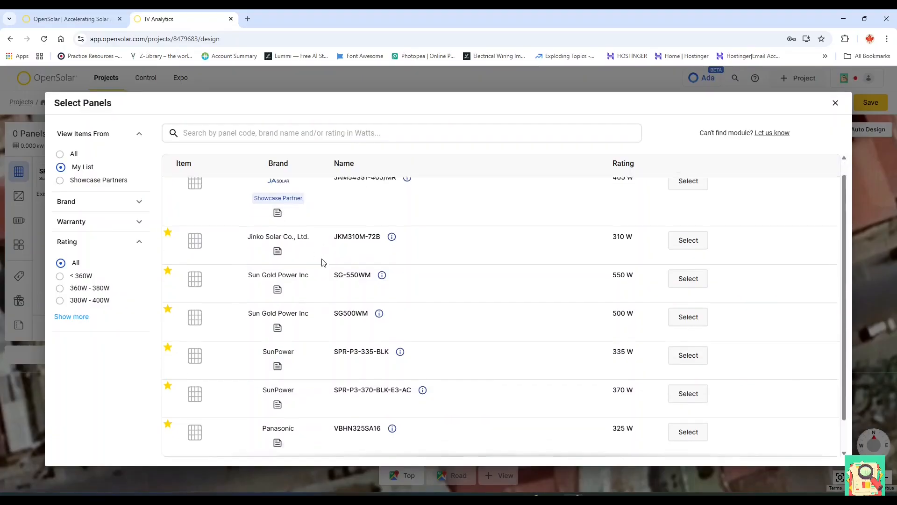
click(690, 284)
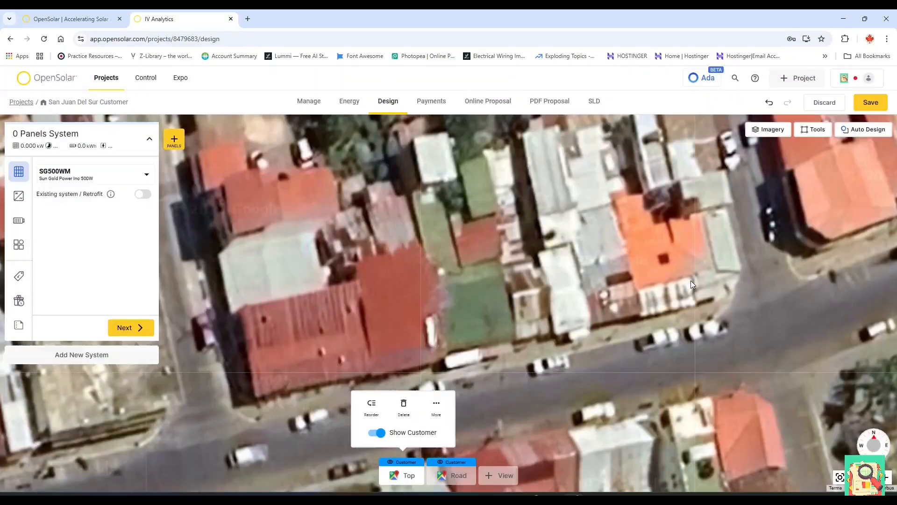
Place a row of six portrait SG500WM panels on the dark red roof near the street.
click(174, 138)
click(419, 336)
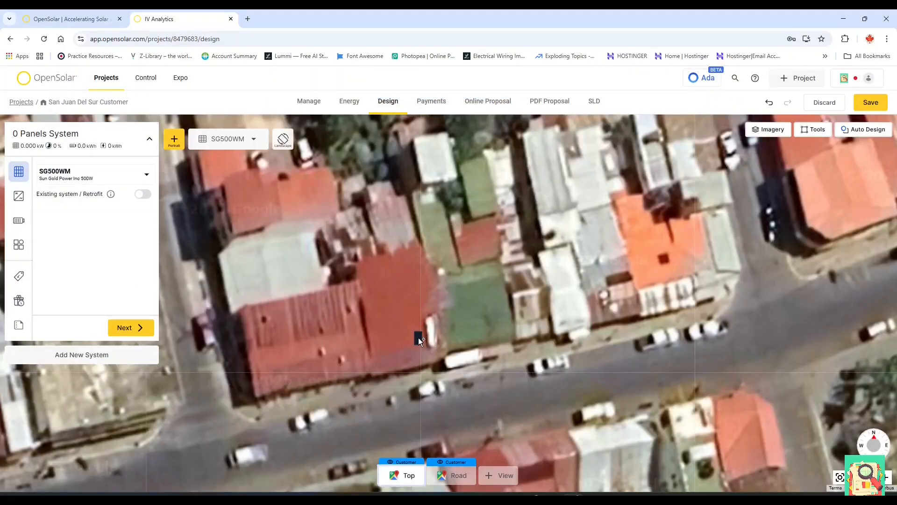
click(419, 338)
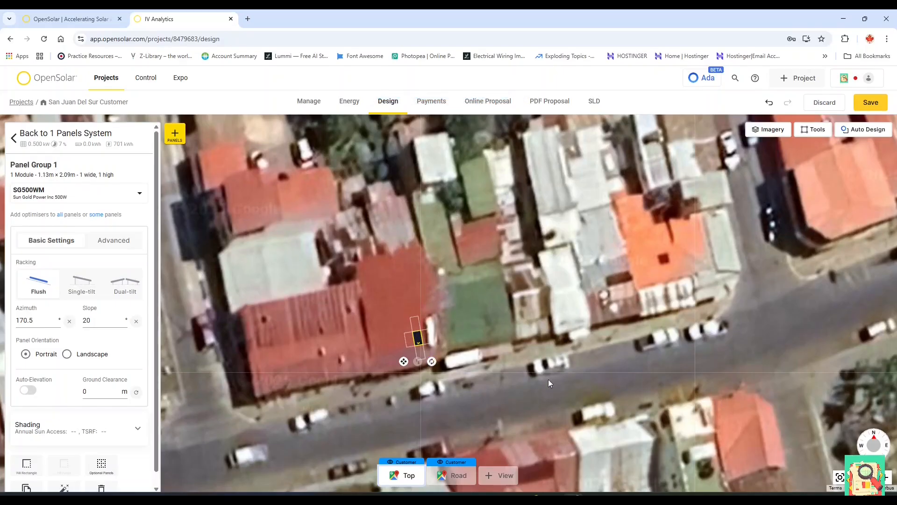
click(410, 338)
click(400, 340)
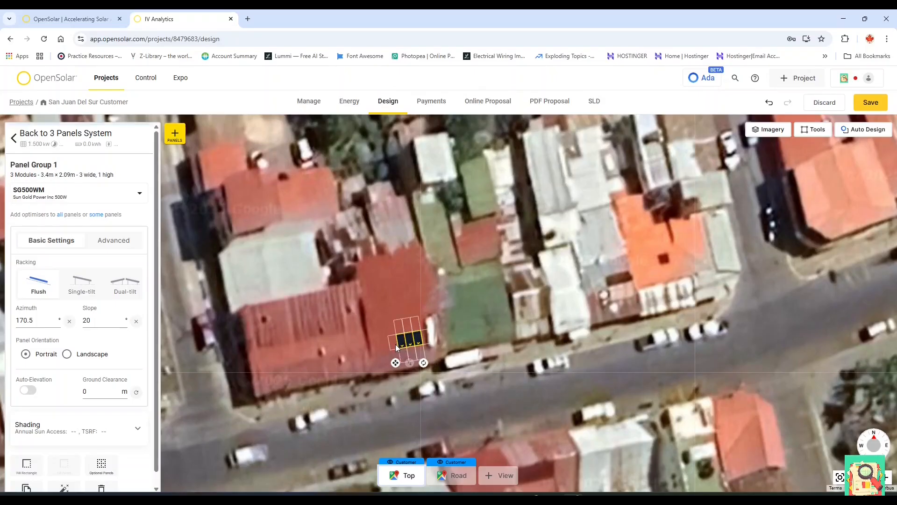
drag(397, 347, 377, 346)
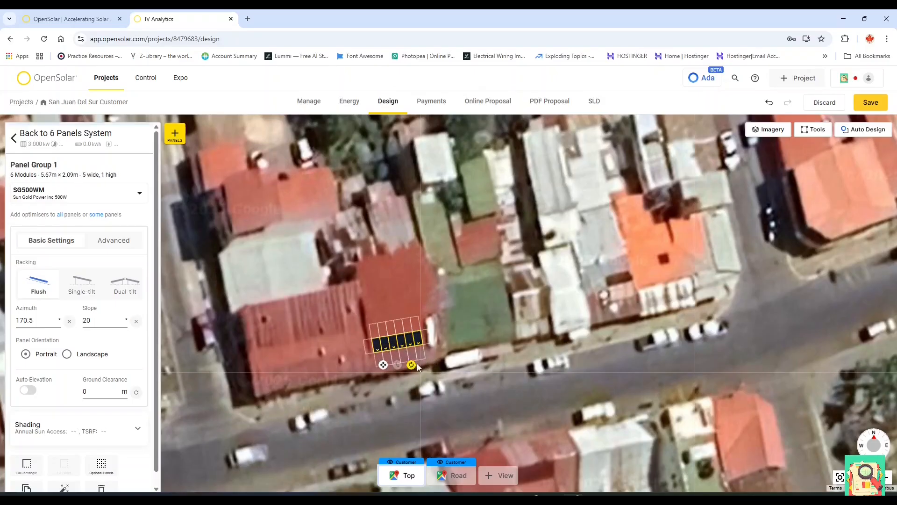
drag(415, 363, 405, 370)
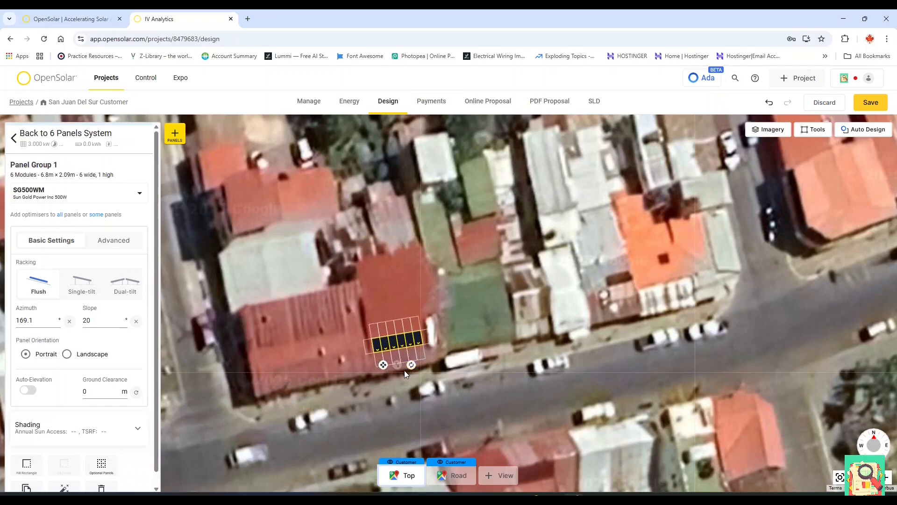
Add a second row of six panels directly above the first, and return to the system overview.
click(409, 325)
click(398, 326)
click(389, 329)
click(381, 331)
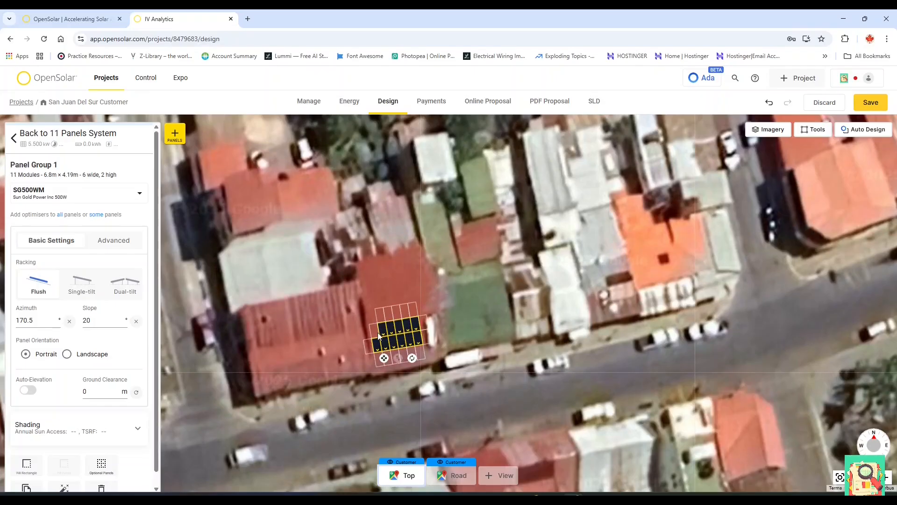
click(374, 333)
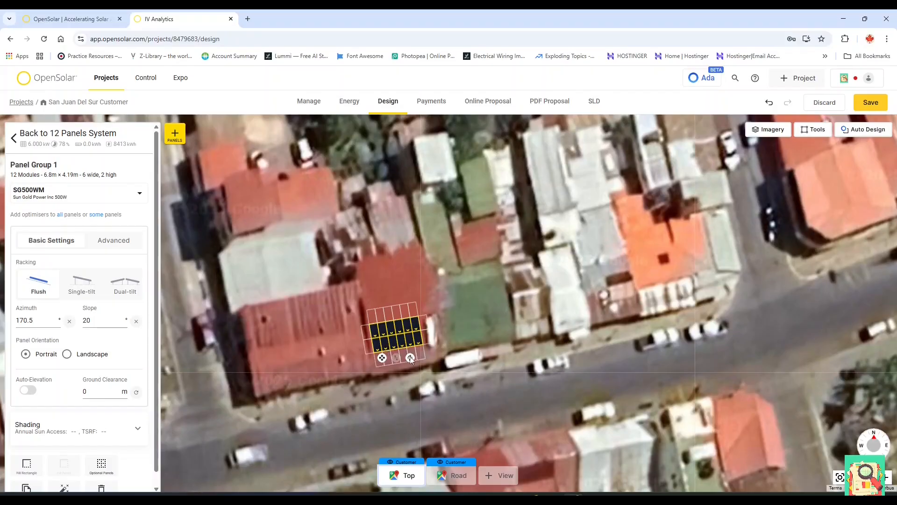
click(42, 151)
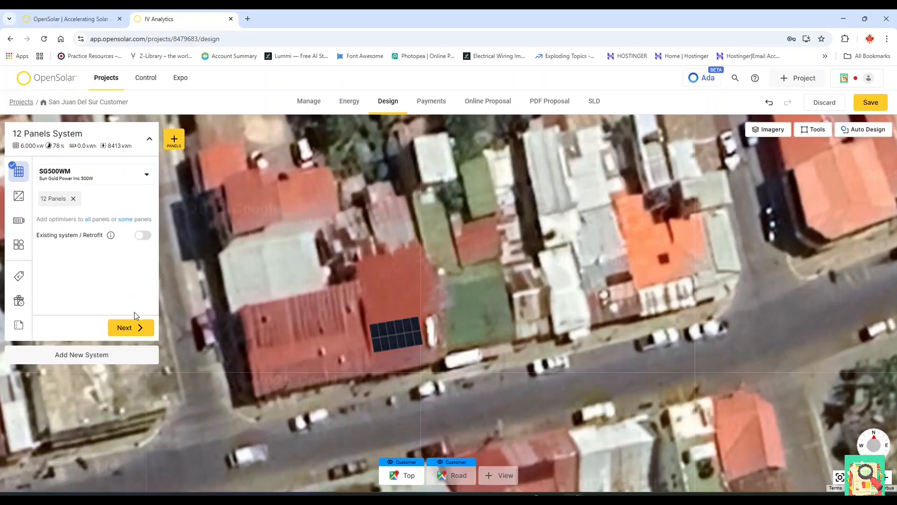
Add an inverter to the system and change its model to the Opal by Solar Juice 02-3000D-TL from My List.
click(134, 327)
click(96, 178)
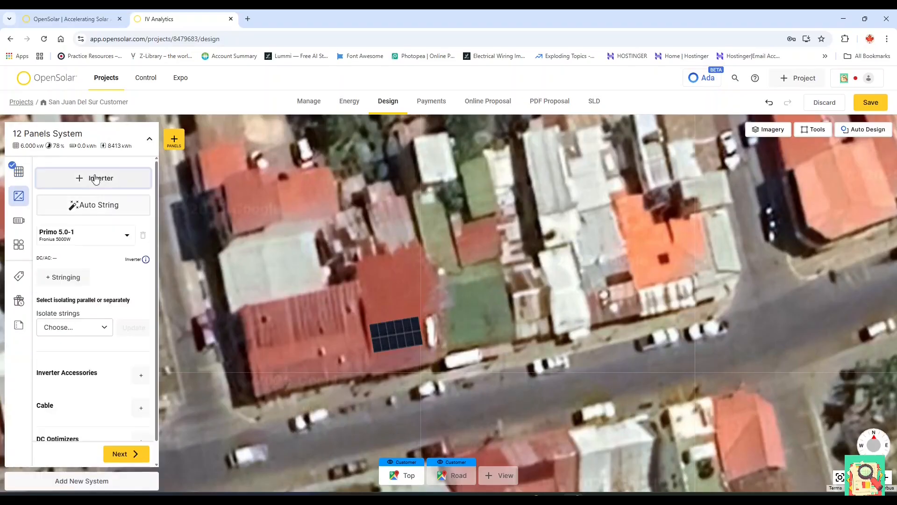
click(142, 410)
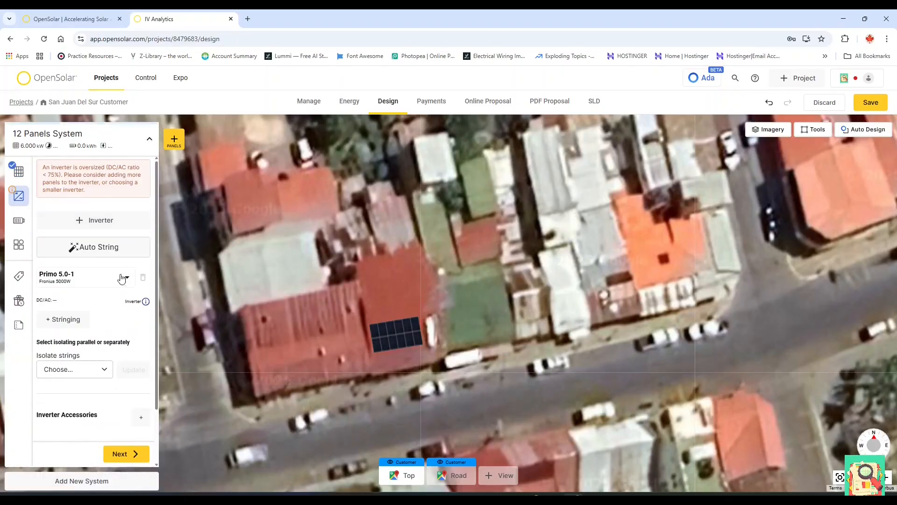
click(84, 244)
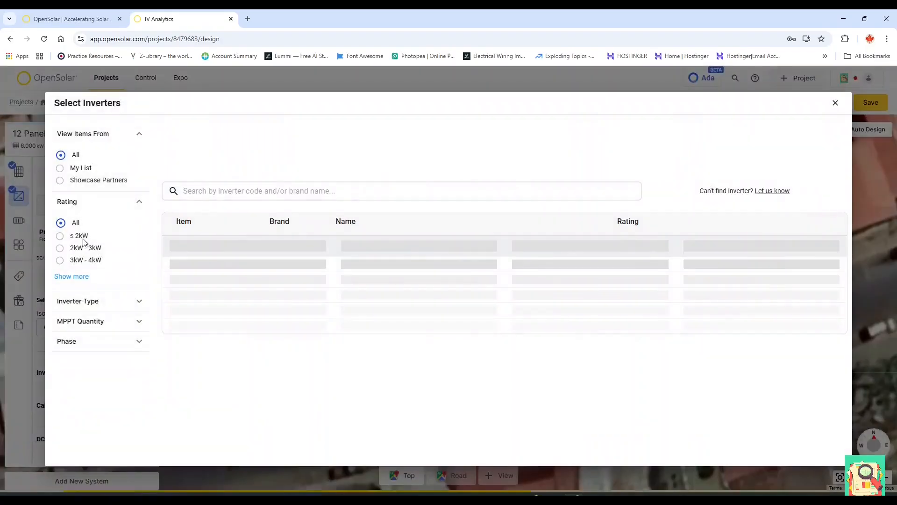
click(85, 171)
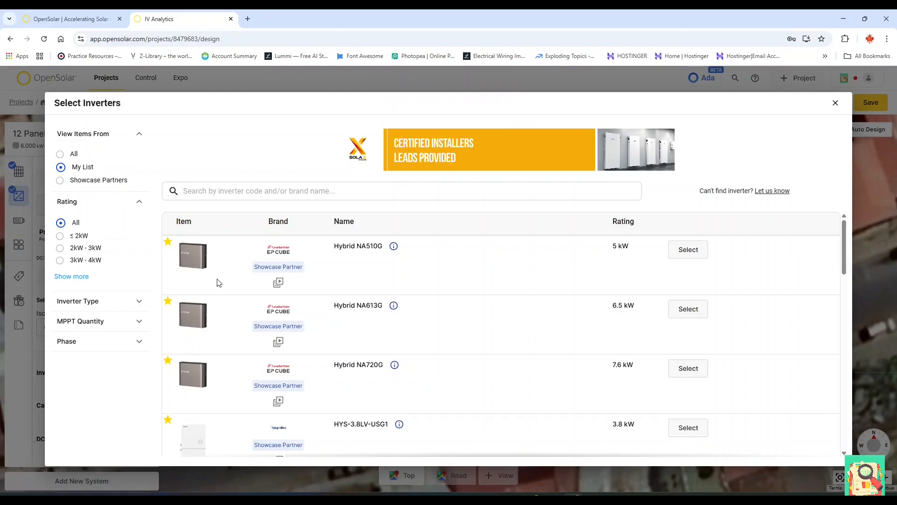
scroll(284, 326, down, 5)
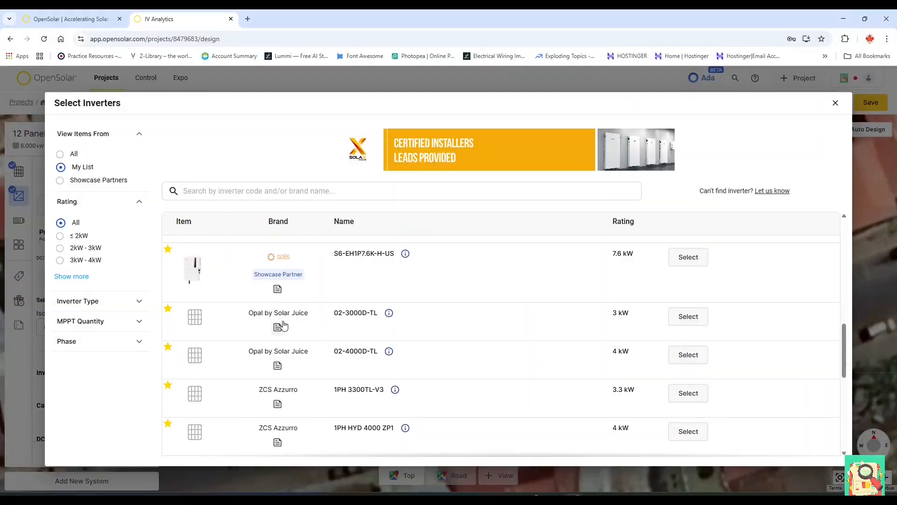
click(691, 321)
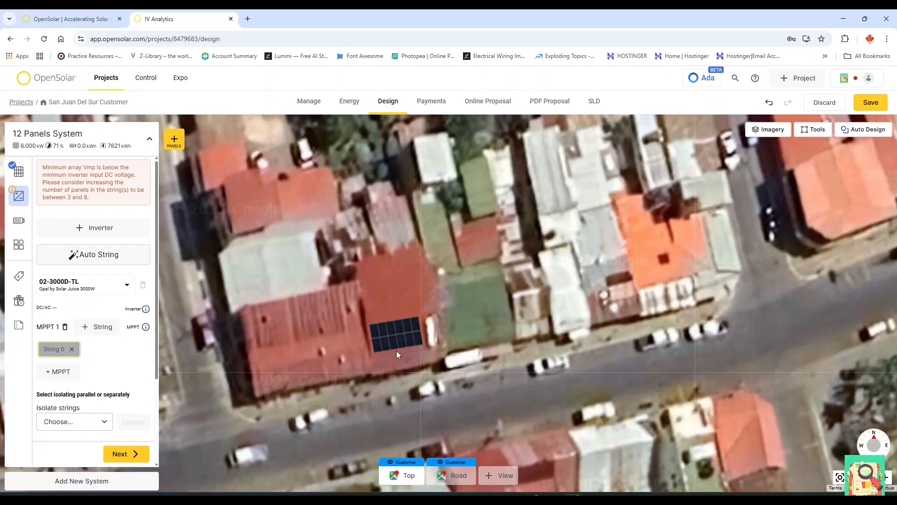
Wire the lower and upper panel rows as two separate strings of six on MPPT 1.
drag(417, 338, 372, 343)
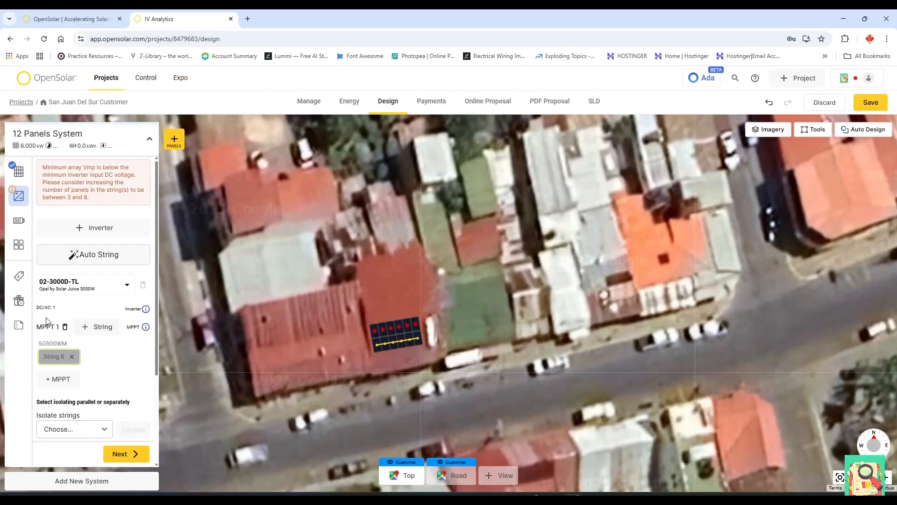
click(101, 280)
drag(415, 323, 373, 331)
mouse_move(149, 326)
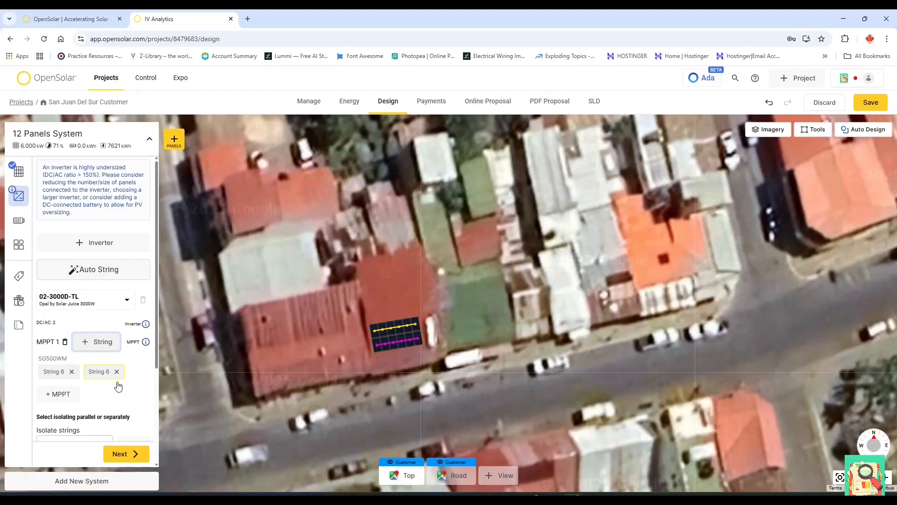
Set the system's pricing scheme to Price Per Watt By Size (default) and review the price breakdown.
click(123, 454)
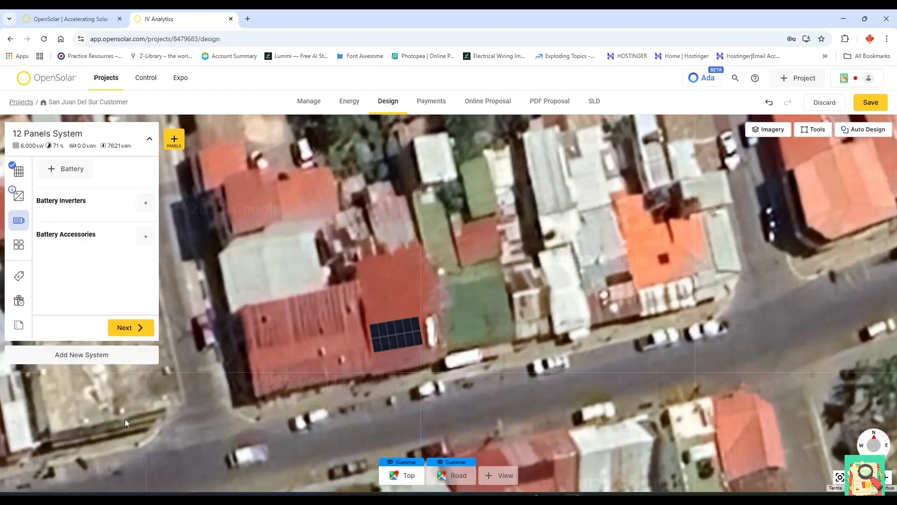
click(125, 326)
click(116, 454)
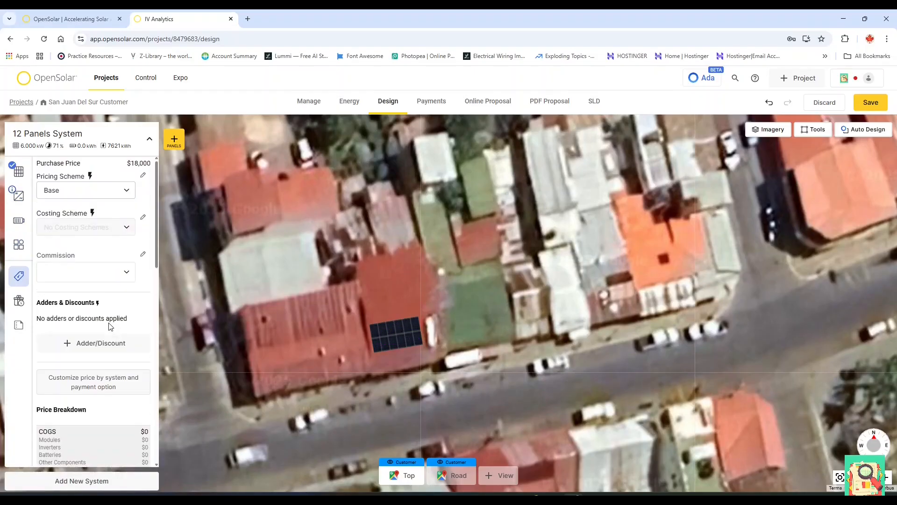
click(91, 192)
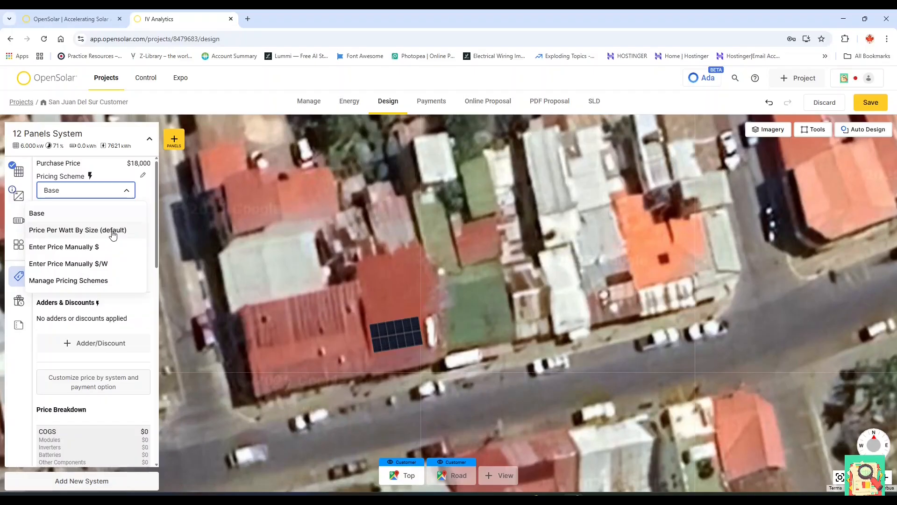
click(113, 231)
scroll(111, 311, down, 5)
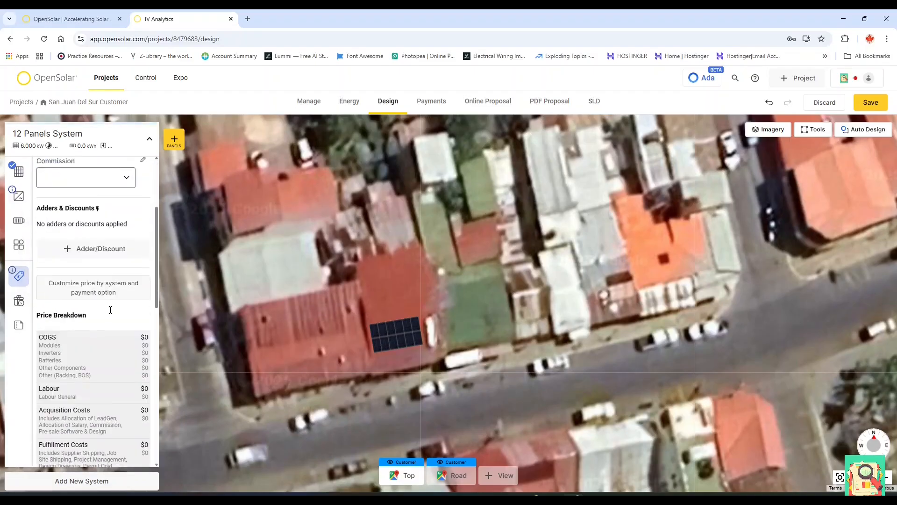
scroll(110, 313, down, 3)
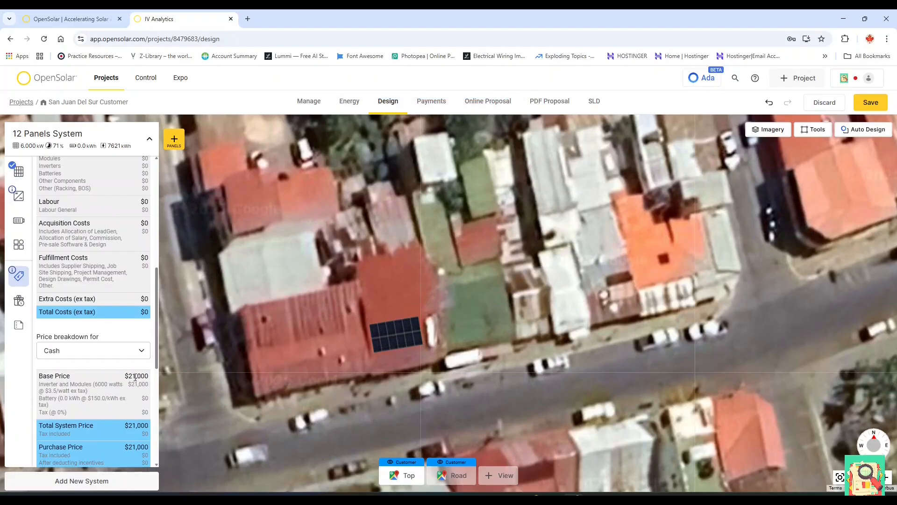
Add one Soluna 10K Pack HV battery from My List and return to the system's pricing.
click(19, 220)
click(61, 172)
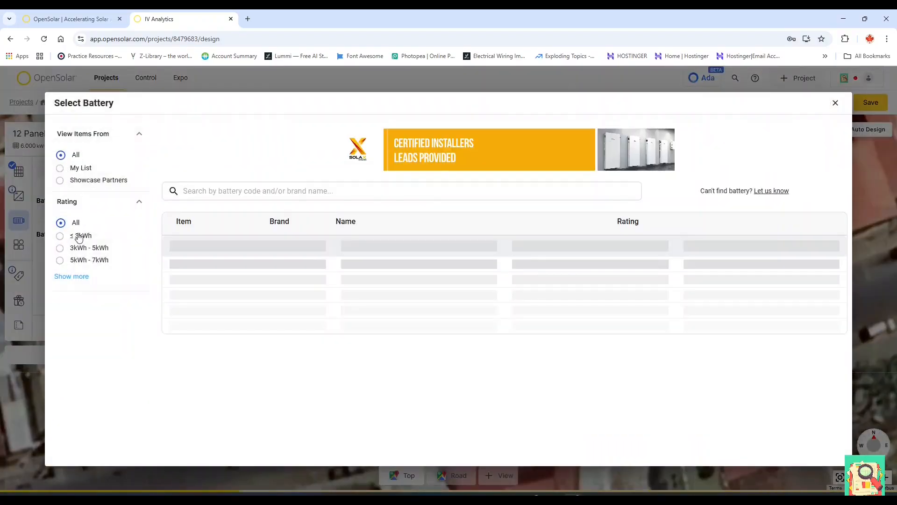
click(80, 168)
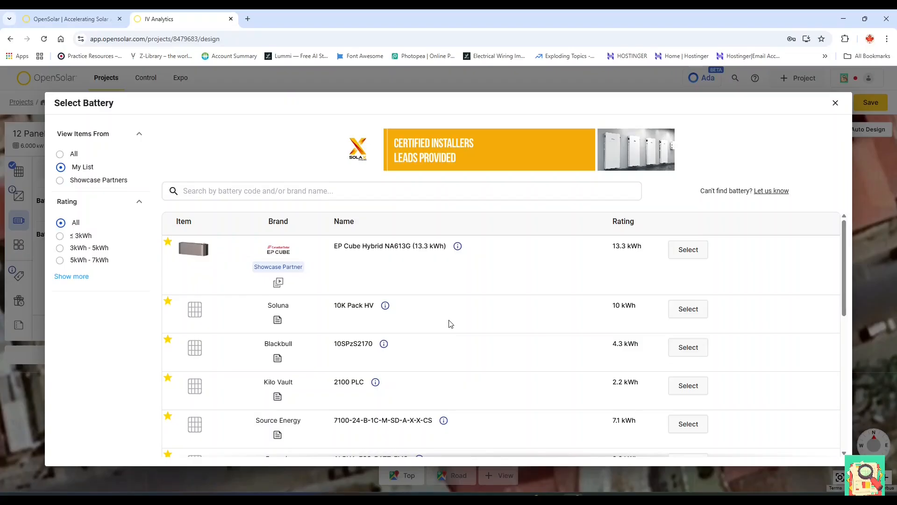
click(689, 309)
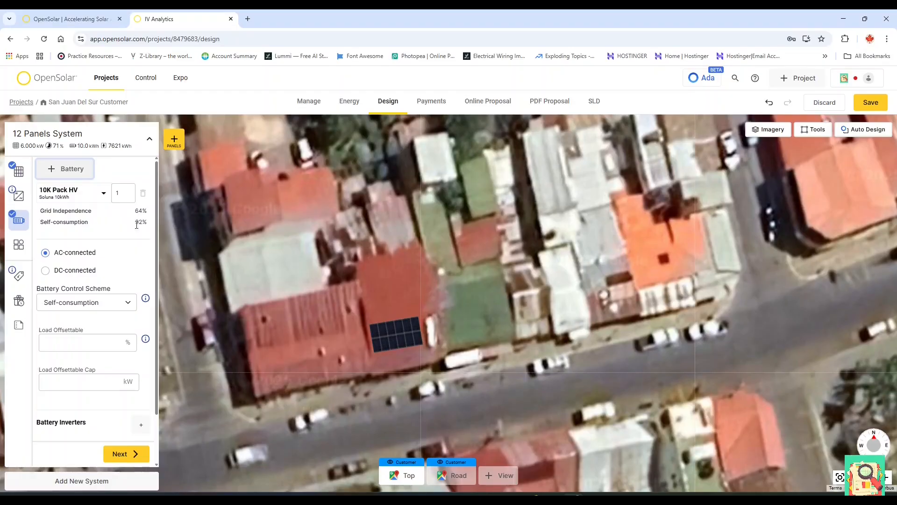
scroll(140, 330, down, 1)
click(124, 454)
click(125, 456)
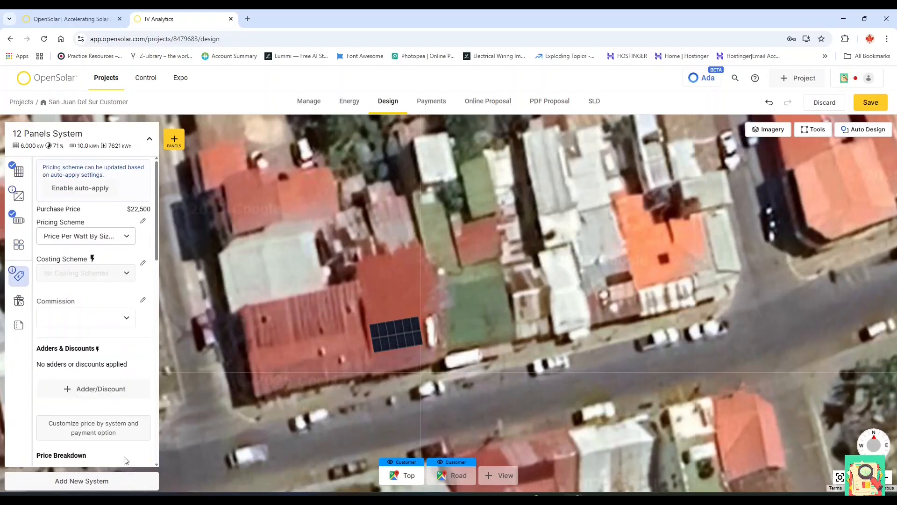
Look through the system's incentives, summary, panels, inverter, battery and other components in the design.
click(19, 300)
click(19, 325)
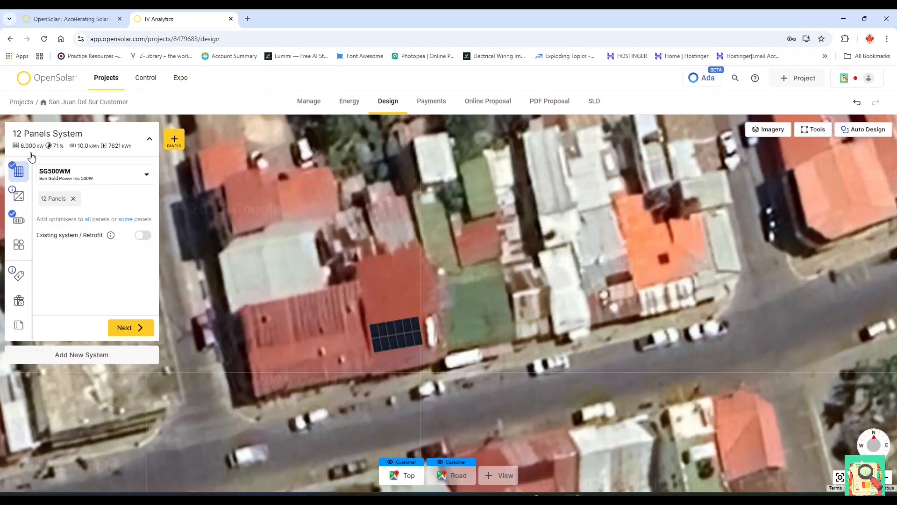
click(19, 196)
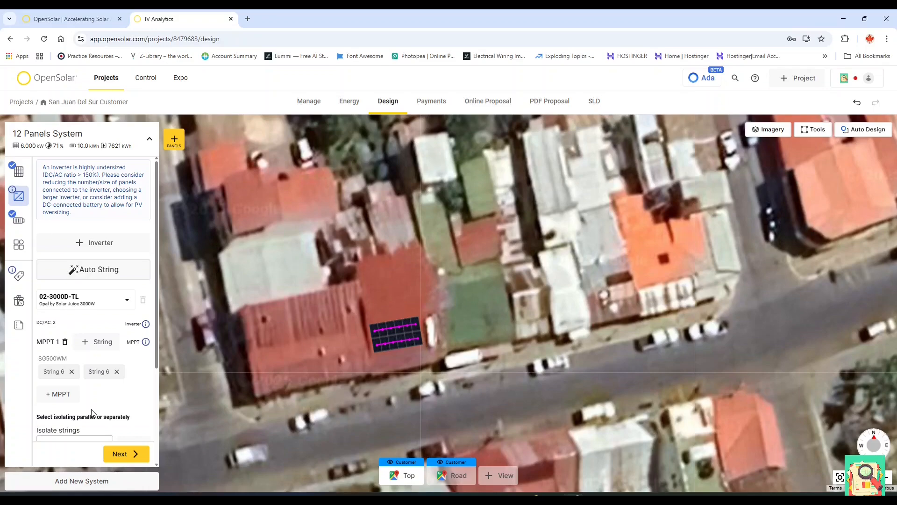
click(123, 454)
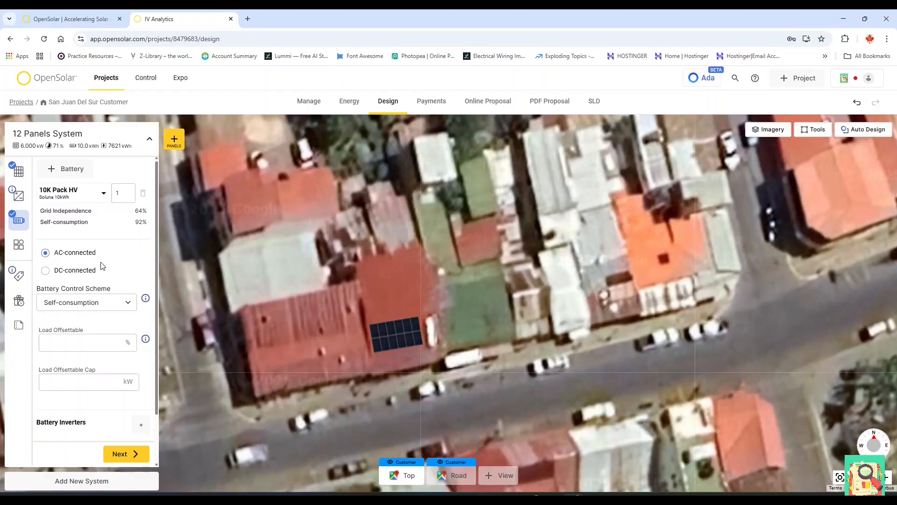
click(122, 454)
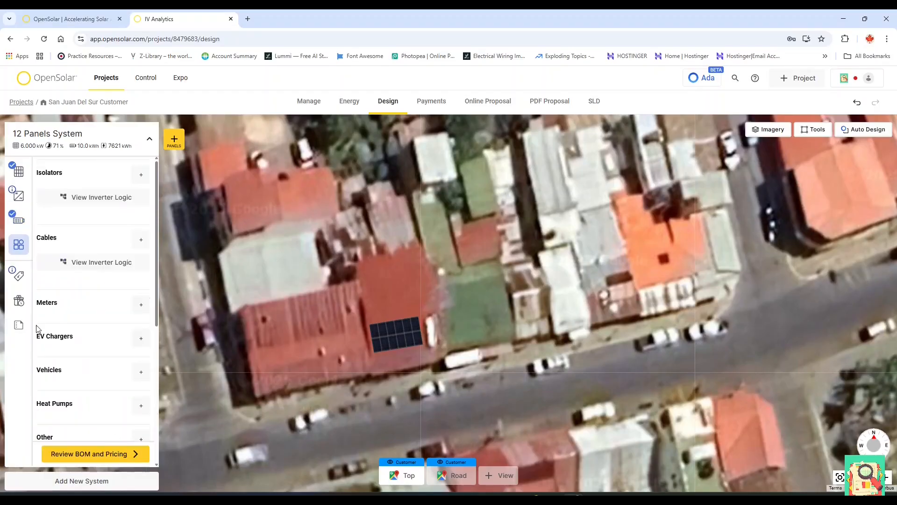
Review the system summary and view its daily energy chart for months after January.
click(25, 328)
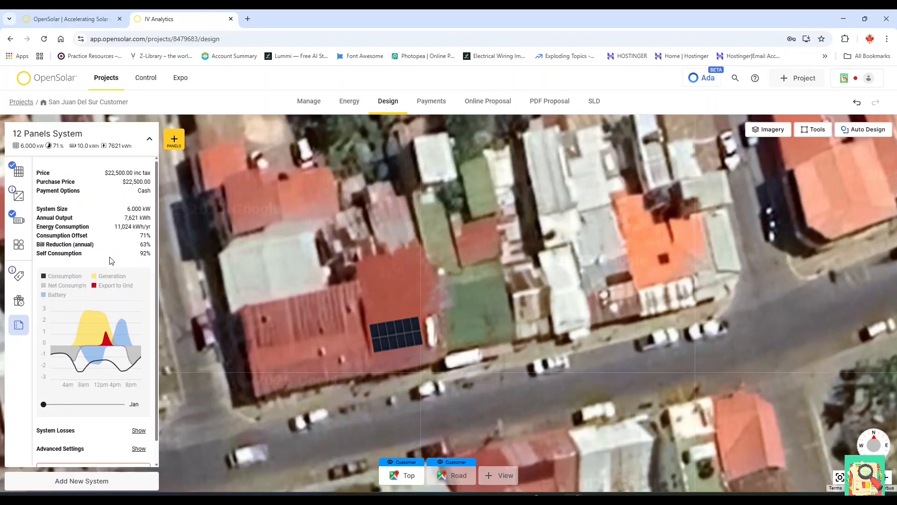
scroll(90, 320, down, 1)
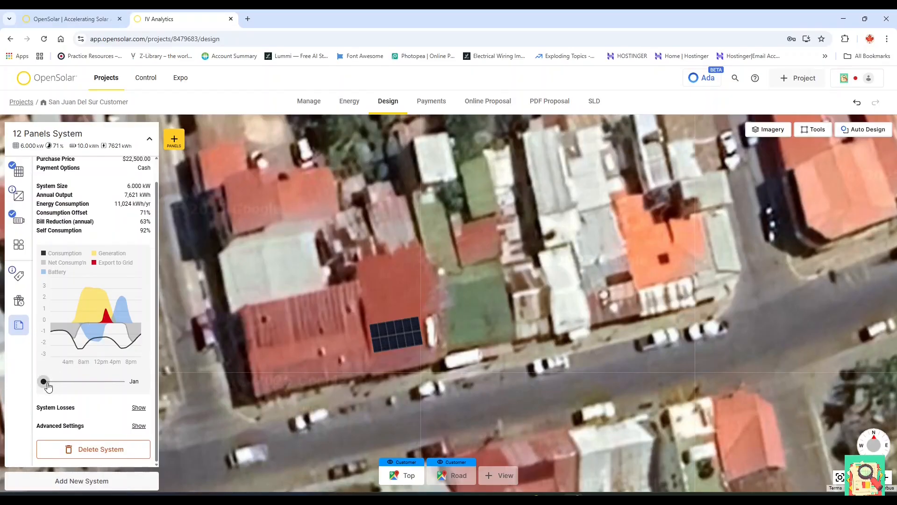
drag(46, 386, 99, 386)
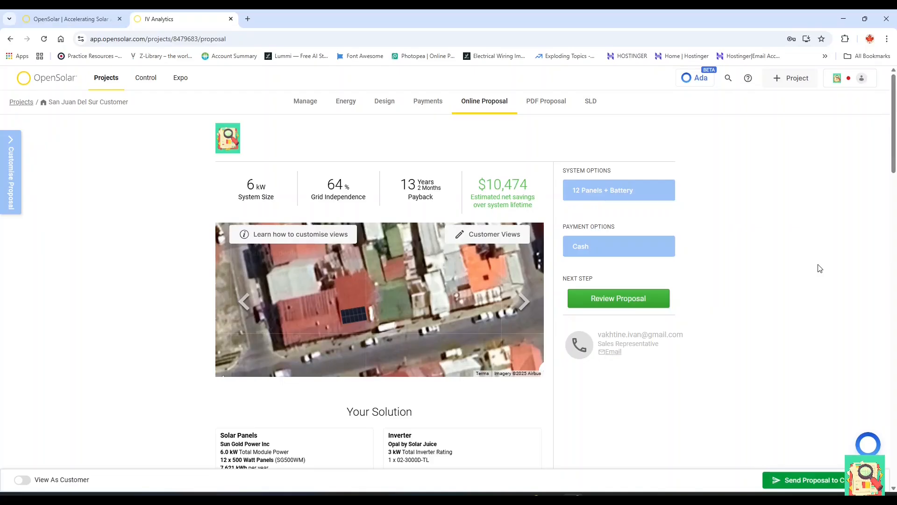
Review the online proposal's solution and system performance, and compare the weekday daily energy flows for winter, spring, summer and autumn.
scroll(140, 311, down, 3)
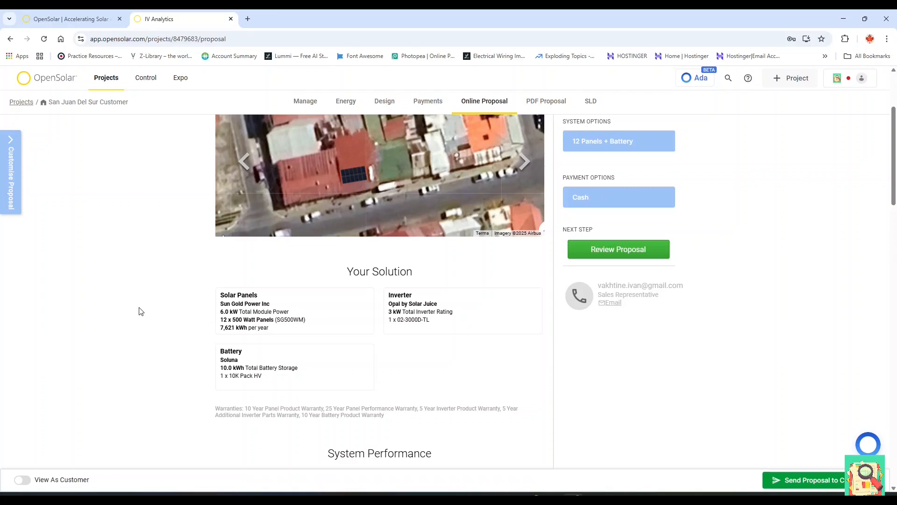
scroll(778, 249, down, 6)
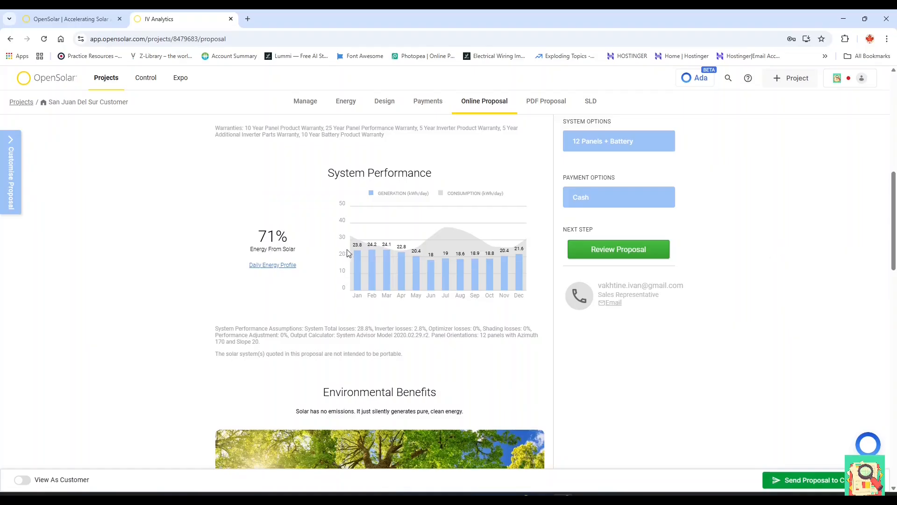
click(281, 265)
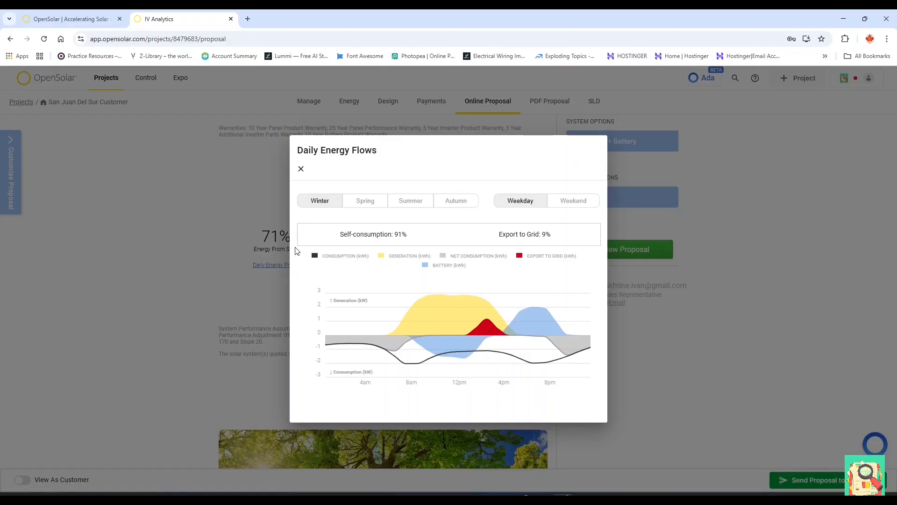
click(383, 200)
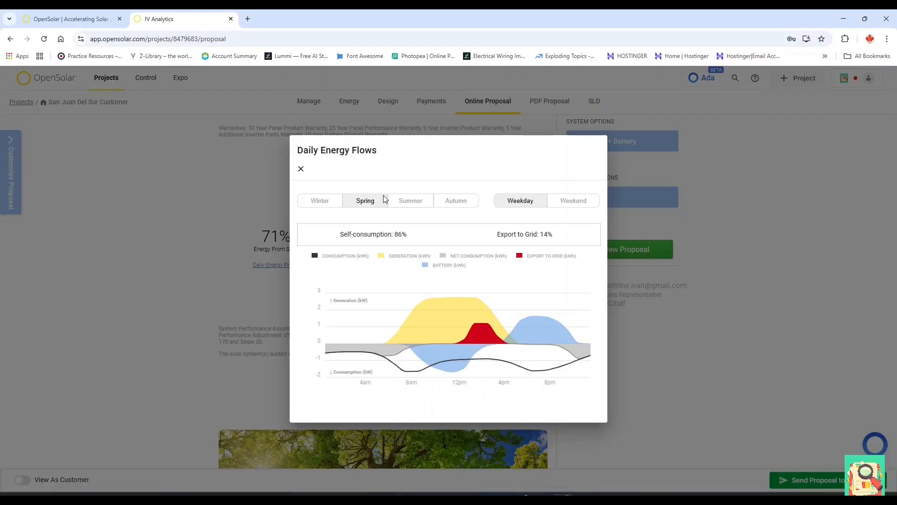
click(408, 205)
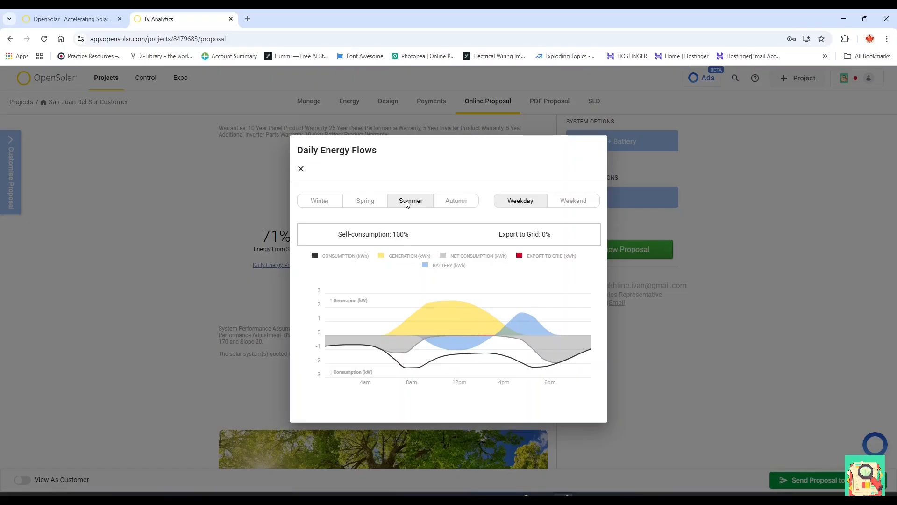
click(456, 201)
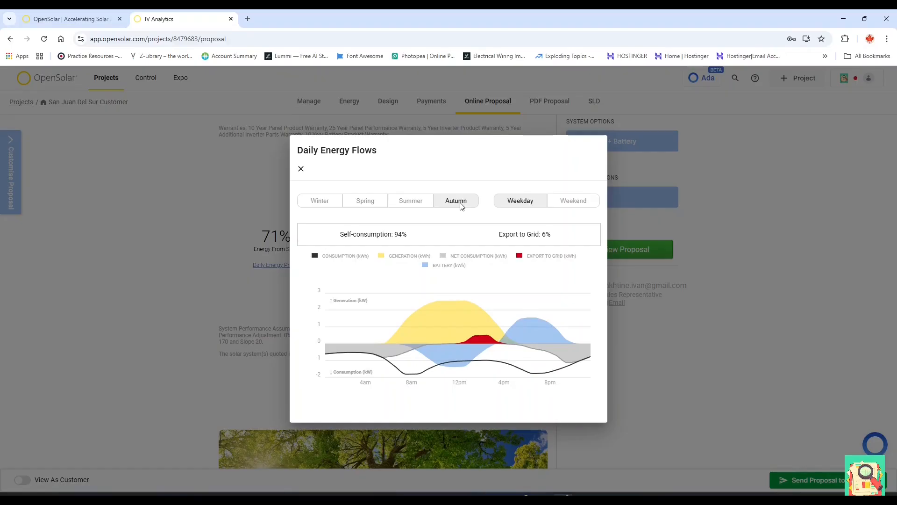
click(826, 267)
Read the proposal's environmental benefits, cash quotation, electricity bill savings and net financial impact sections.
scroll(826, 268, down, 5)
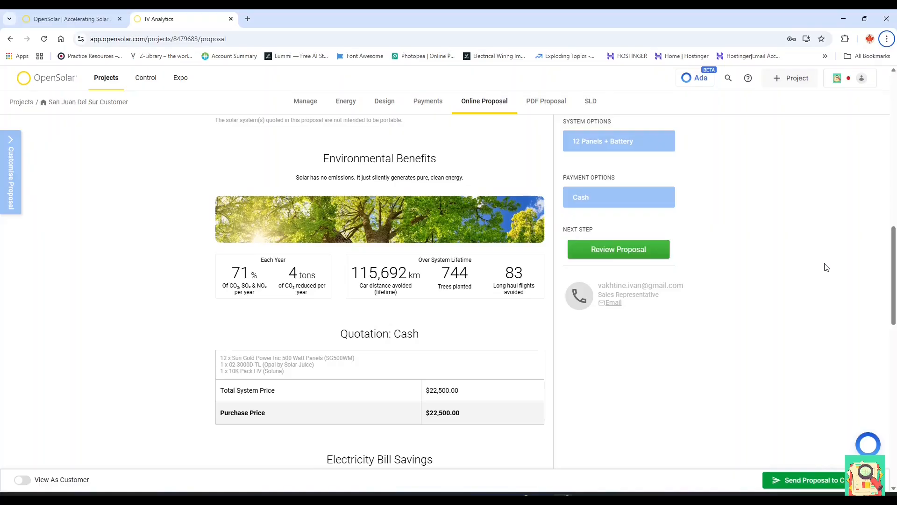
scroll(826, 268, down, 6)
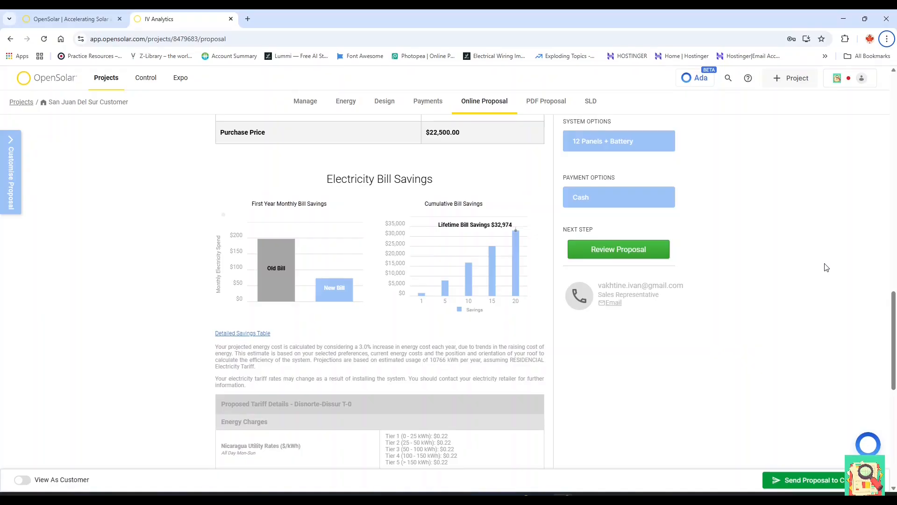
scroll(827, 267, down, 4)
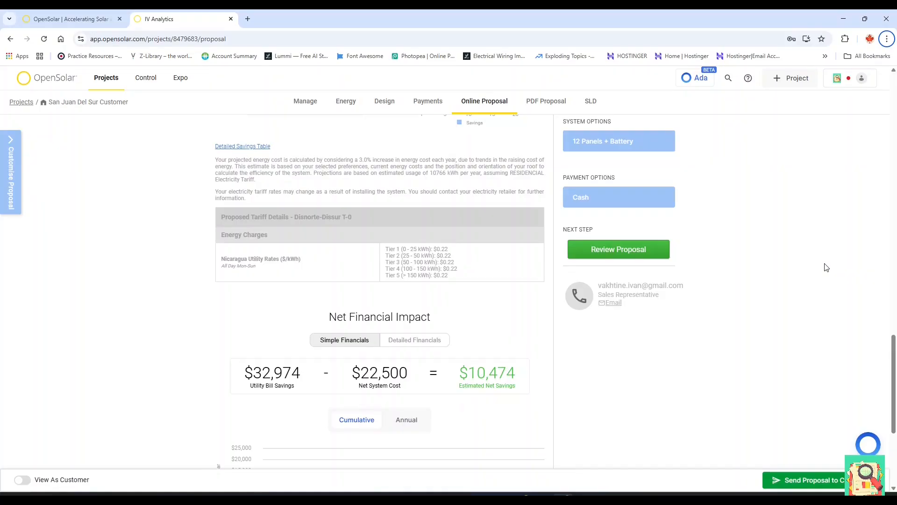
scroll(827, 267, down, 4)
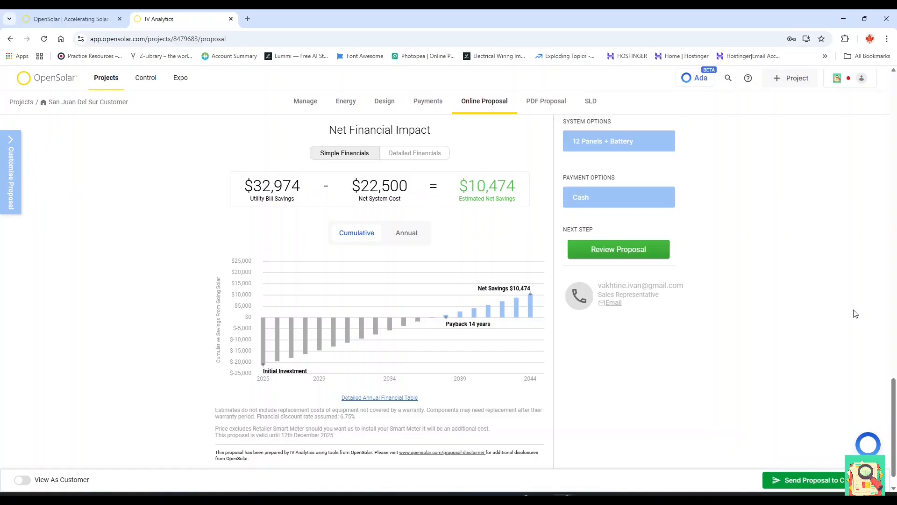
View the net financial impact as detailed financials, and examine the detailed annual financial table before closing it.
click(422, 158)
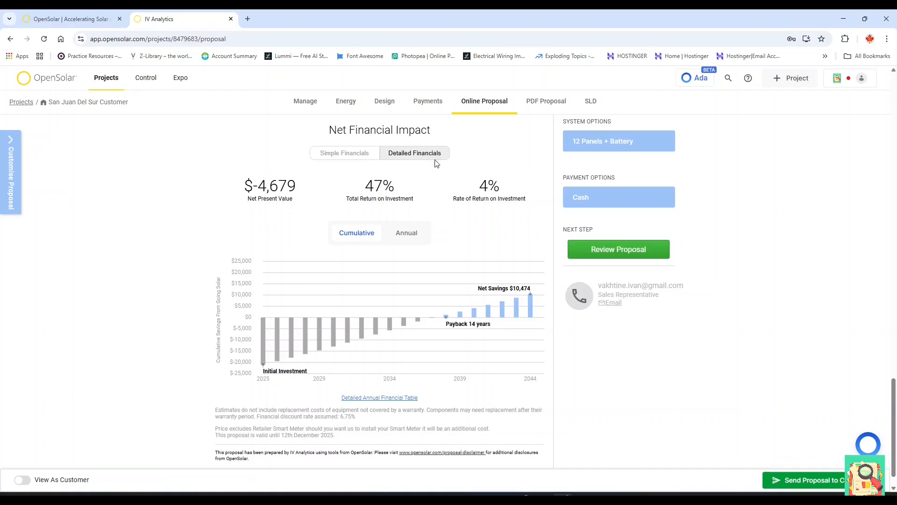
click(412, 398)
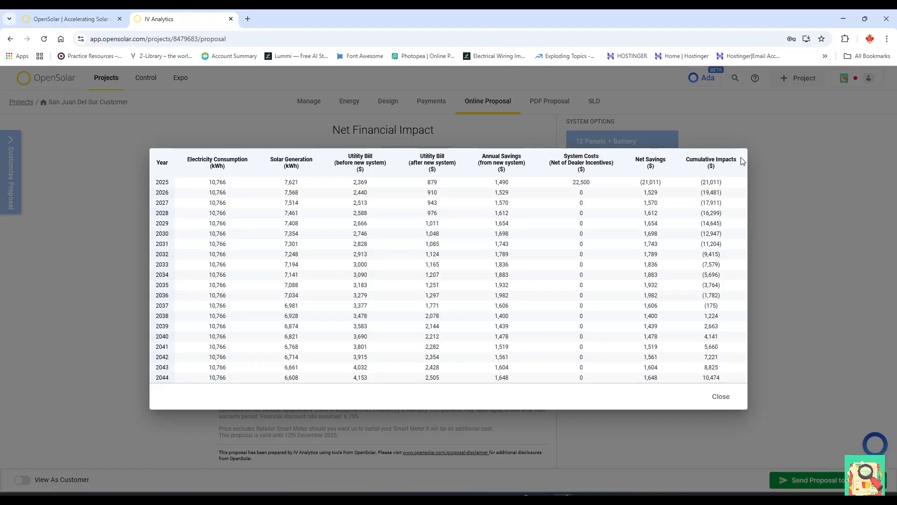
click(815, 185)
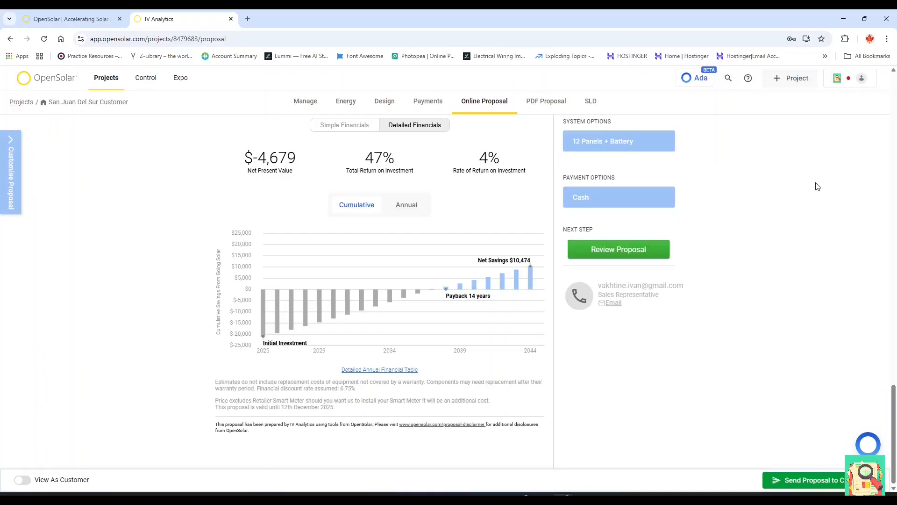